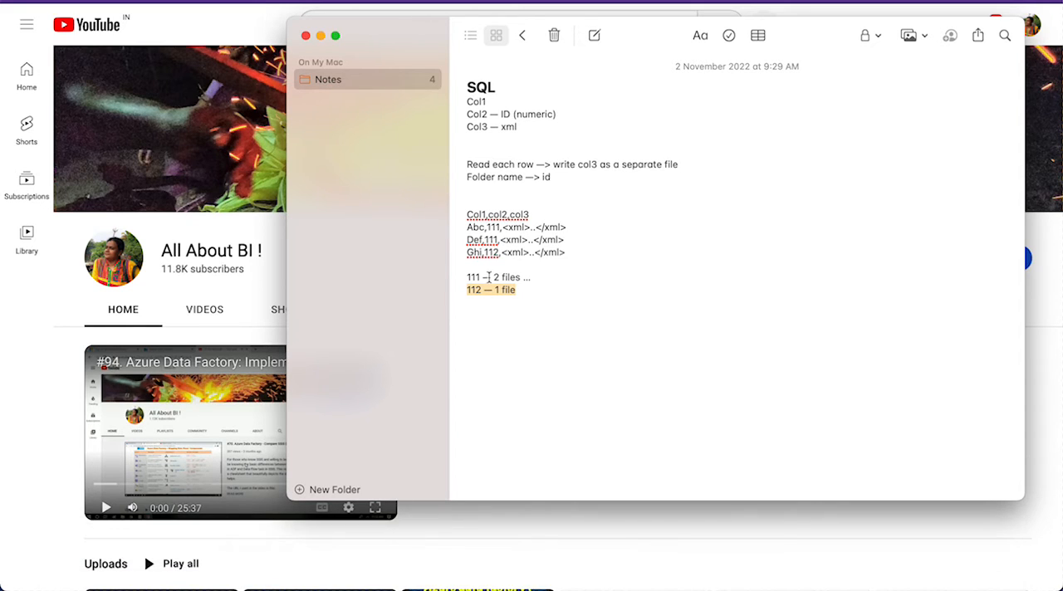
# - Review the column layout of the SQL source in the note, covering Col1, the numeric ID column and the xml column
pyautogui.doubleClick(482, 87)
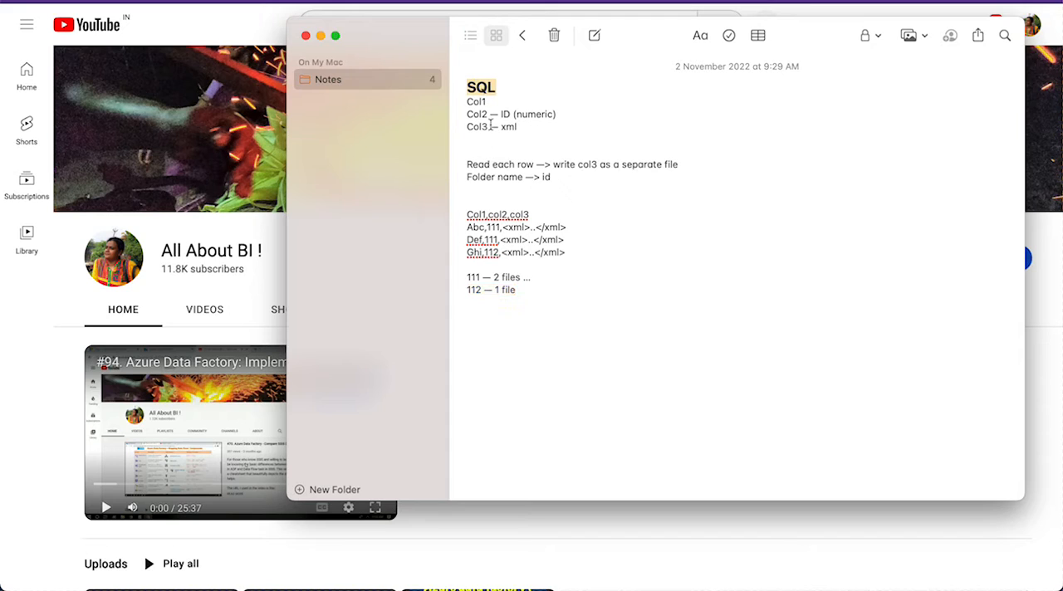
pyautogui.doubleClick(477, 114)
pyautogui.doubleClick(504, 115)
pyautogui.doubleClick(528, 114)
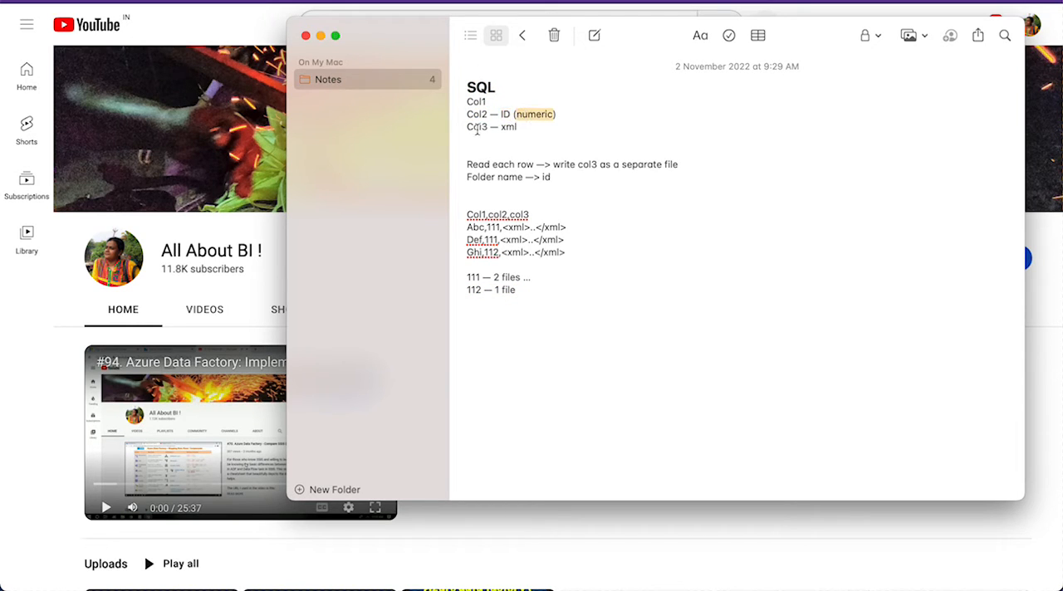
pyautogui.click(508, 128)
pyautogui.doubleClick(508, 128)
pyautogui.doubleClick(479, 127)
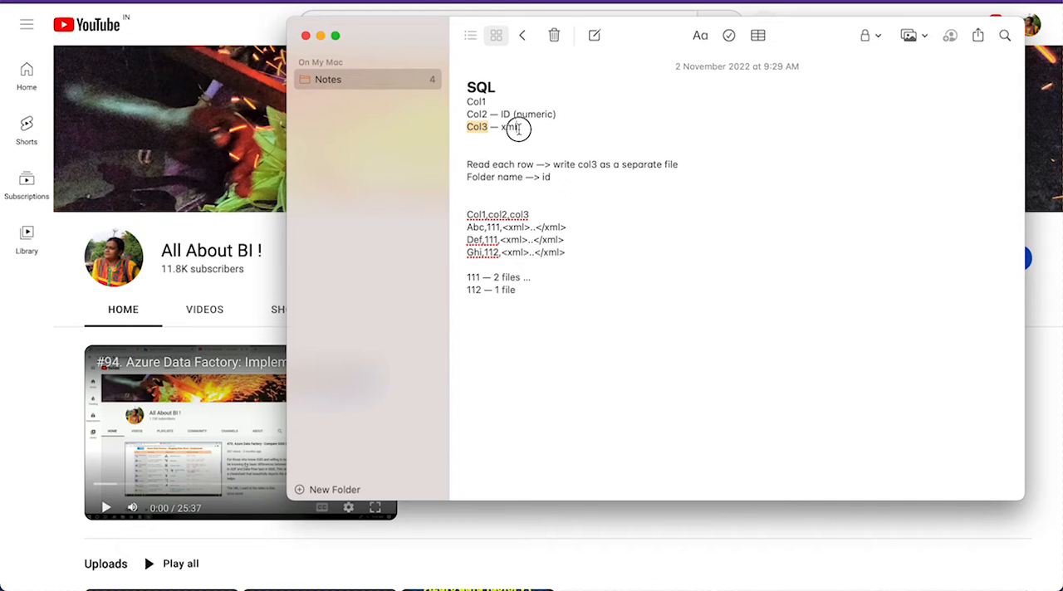
pyautogui.moveTo(520, 130); pyautogui.dragTo(459, 115)
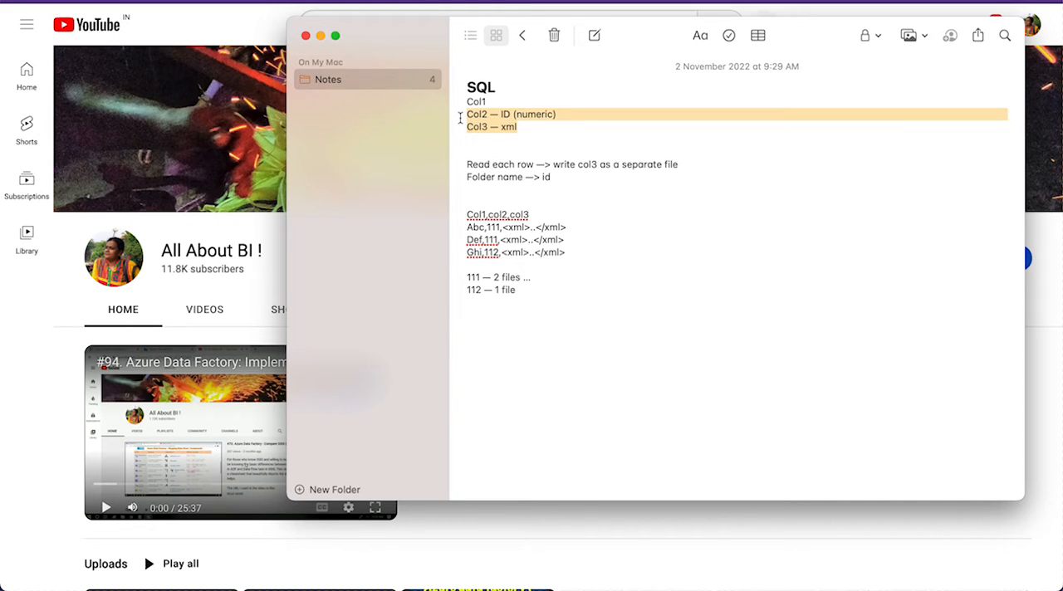
pyautogui.doubleClick(511, 130)
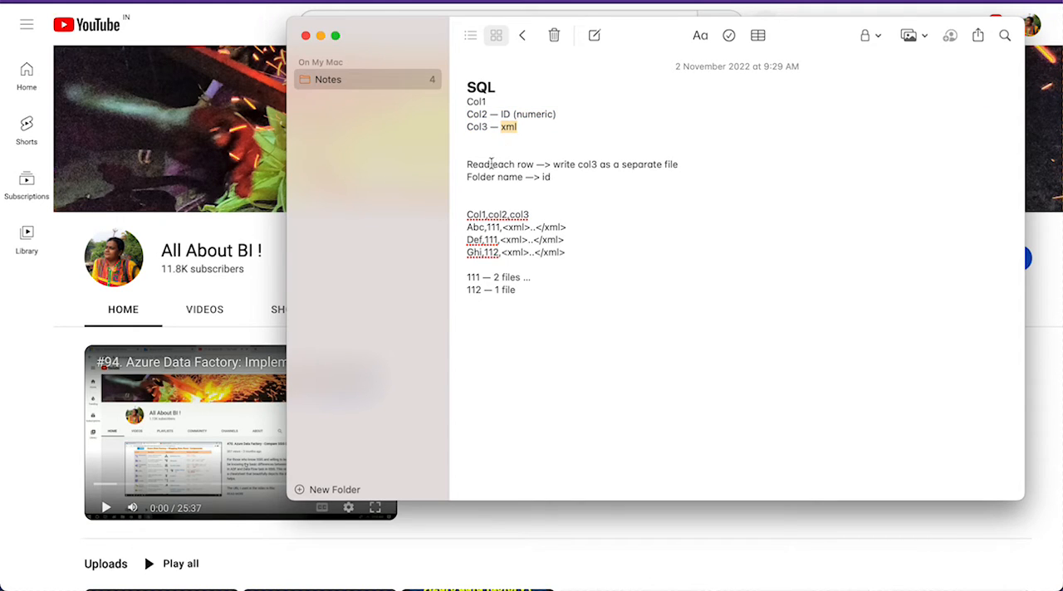
# - Review the note's requirement to write col3 of each row as a separate file in a folder named by id
pyautogui.doubleClick(489, 164)
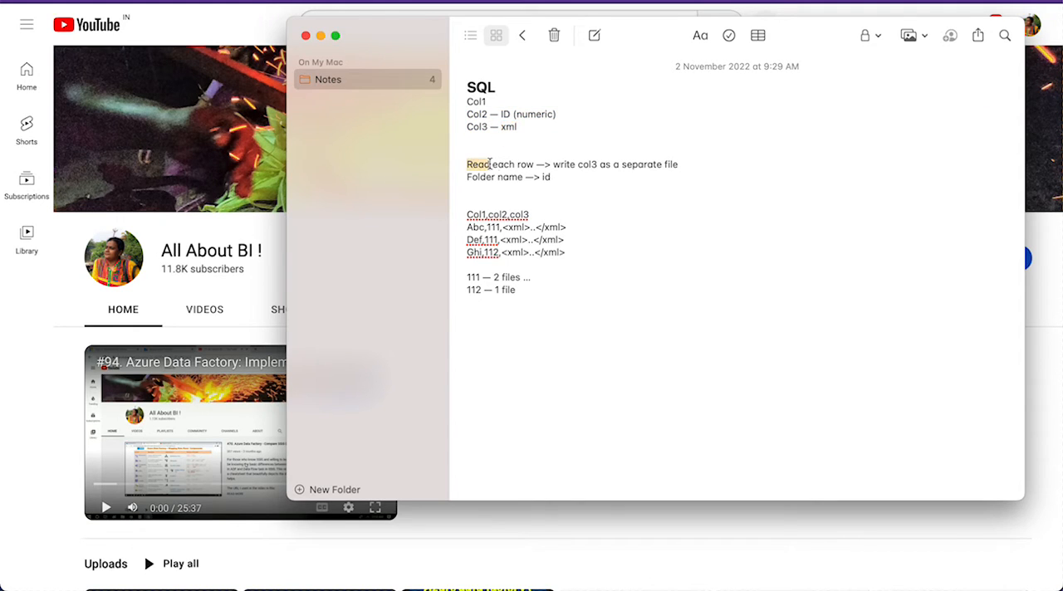
pyautogui.tripleClick(563, 165)
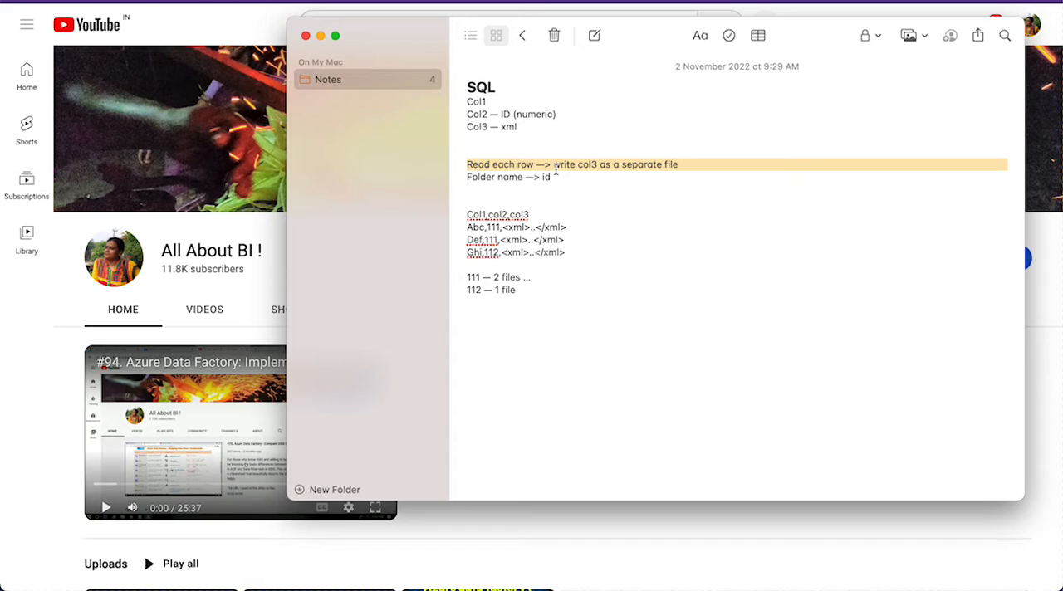
pyautogui.click(546, 177)
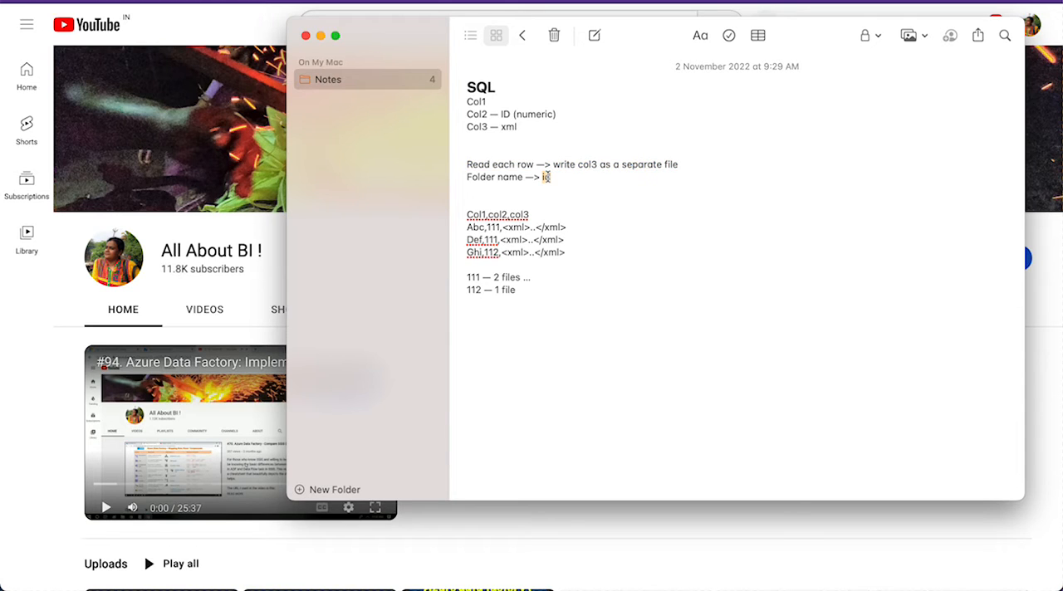
pyautogui.tripleClick(505, 116)
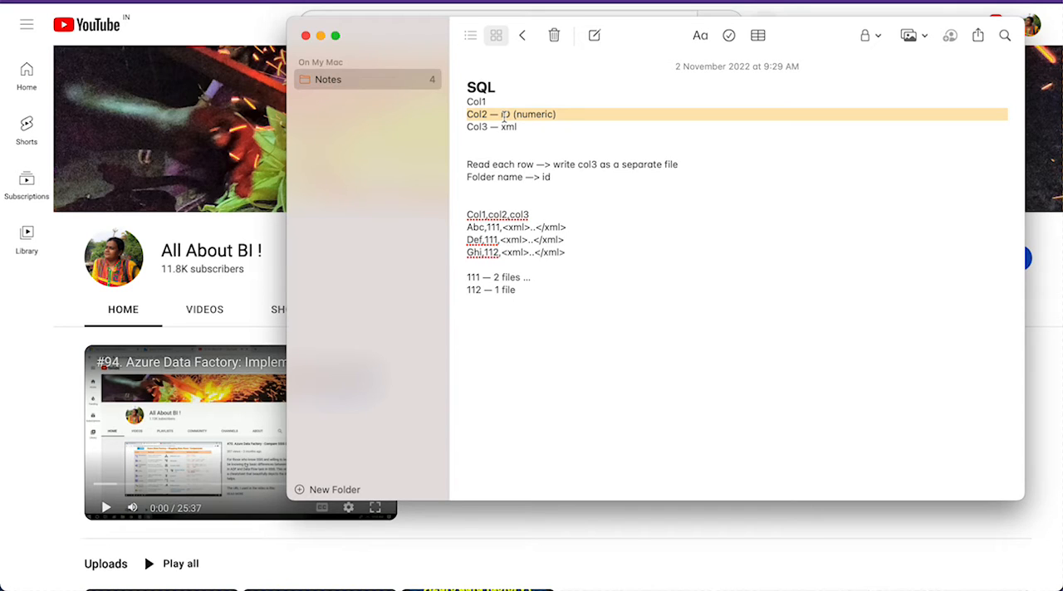
pyautogui.doubleClick(503, 128)
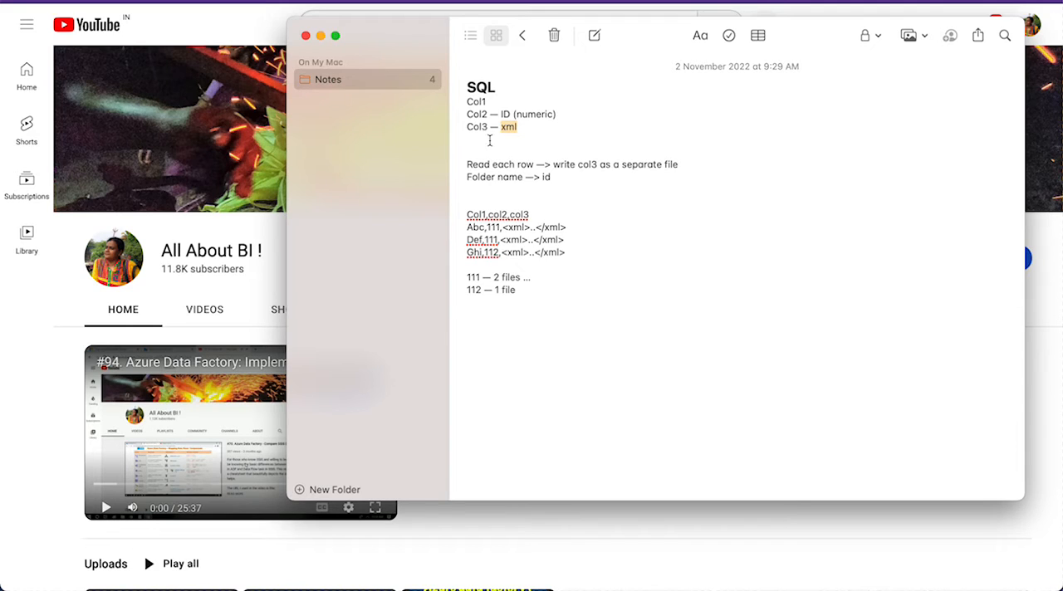
# - Examine the note's sample rows and compare their IDs with the expected number of files for folders 111 and 112
pyautogui.click(468, 215)
pyautogui.moveTo(468, 215); pyautogui.dragTo(594, 264)
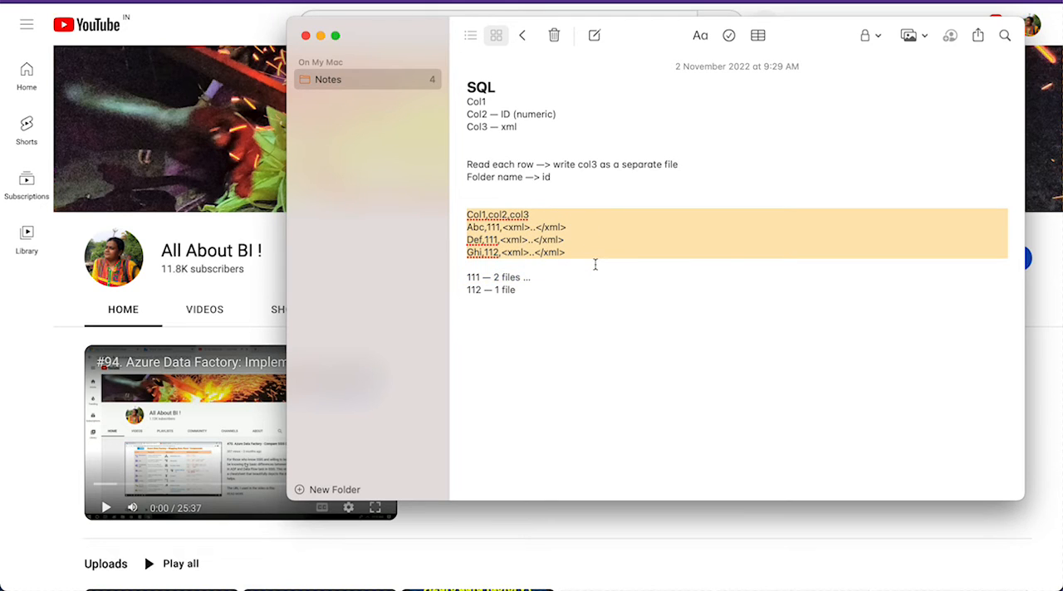
pyautogui.doubleClick(472, 278)
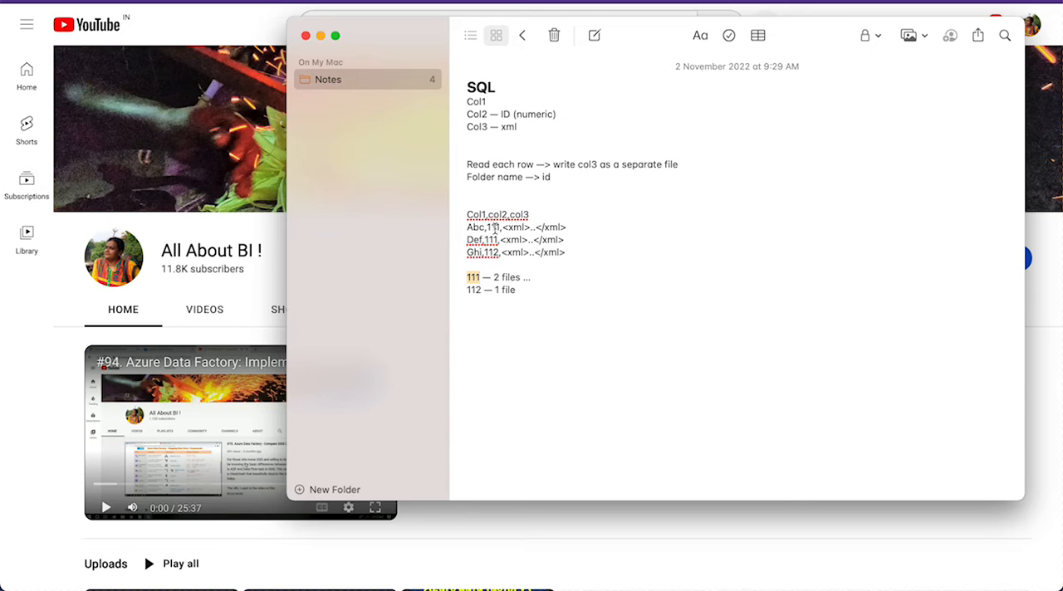
pyautogui.moveTo(501, 227); pyautogui.dragTo(469, 227)
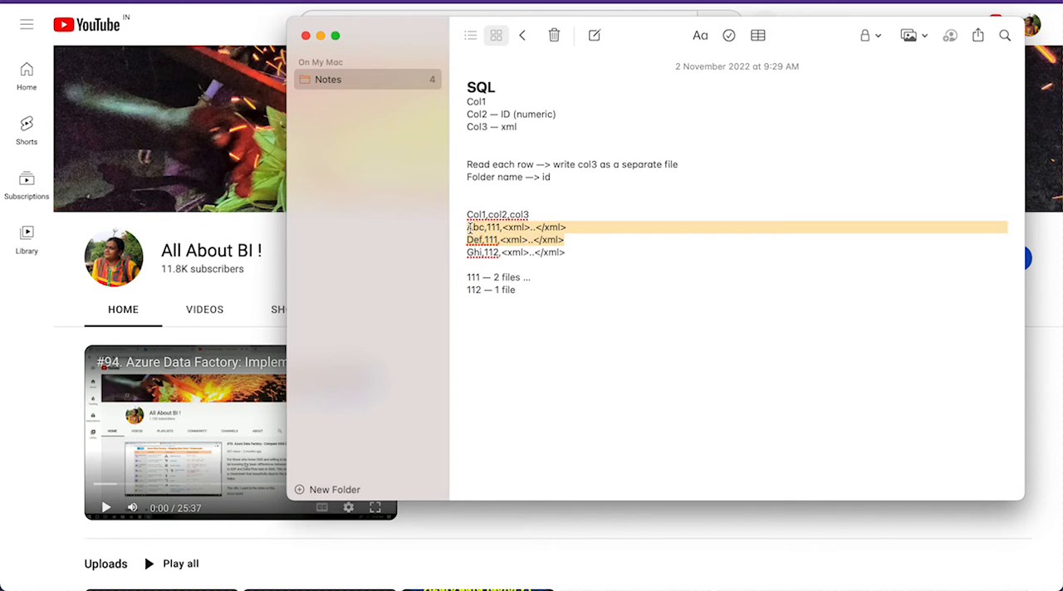
pyautogui.click(489, 227)
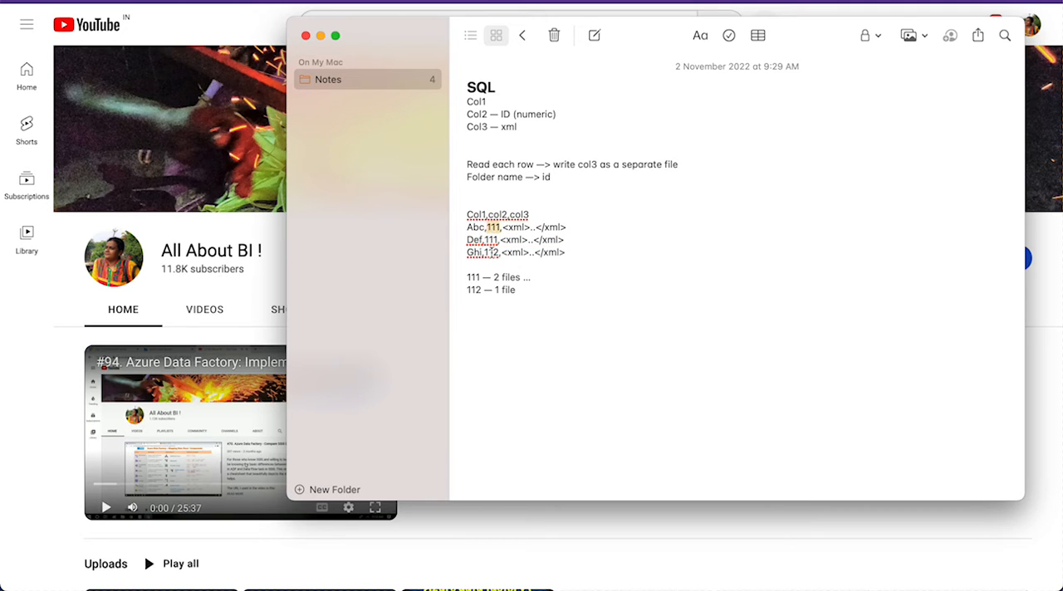
pyautogui.doubleClick(491, 239)
pyautogui.moveTo(503, 228); pyautogui.dragTo(566, 227)
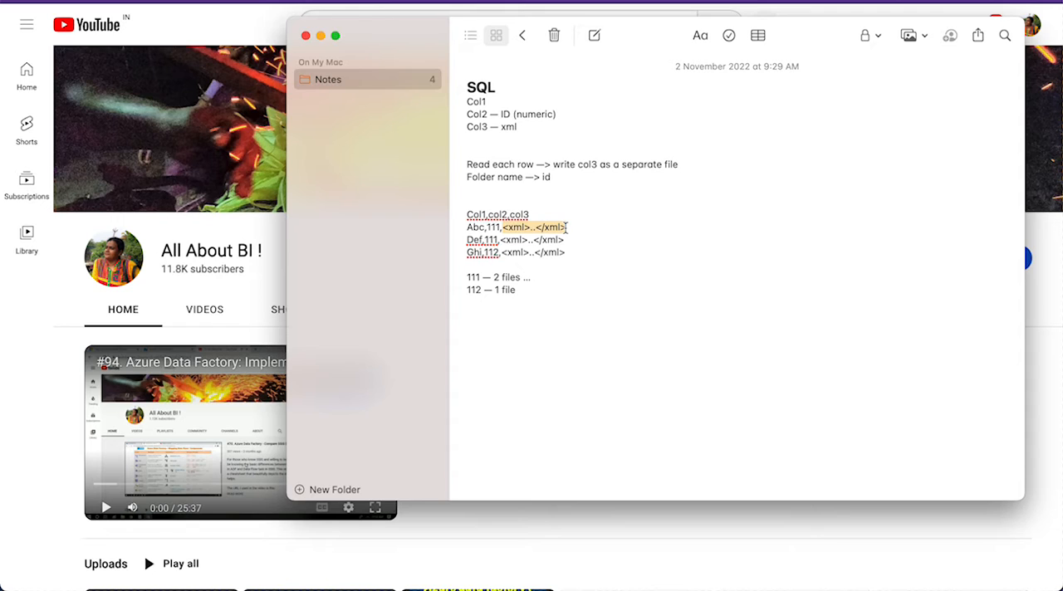
pyautogui.moveTo(561, 240); pyautogui.dragTo(452, 230)
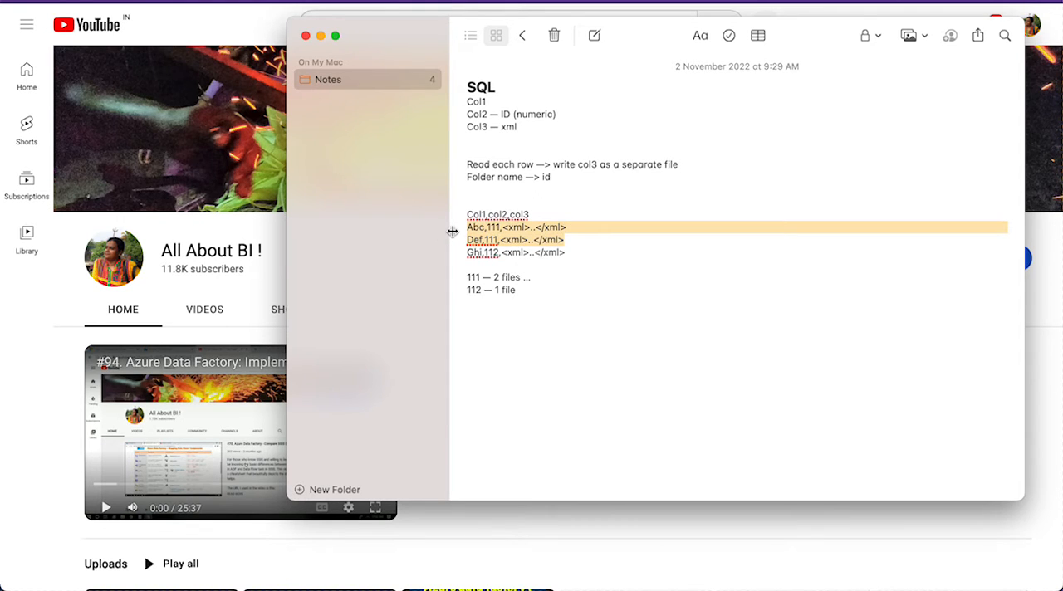
pyautogui.doubleClick(472, 277)
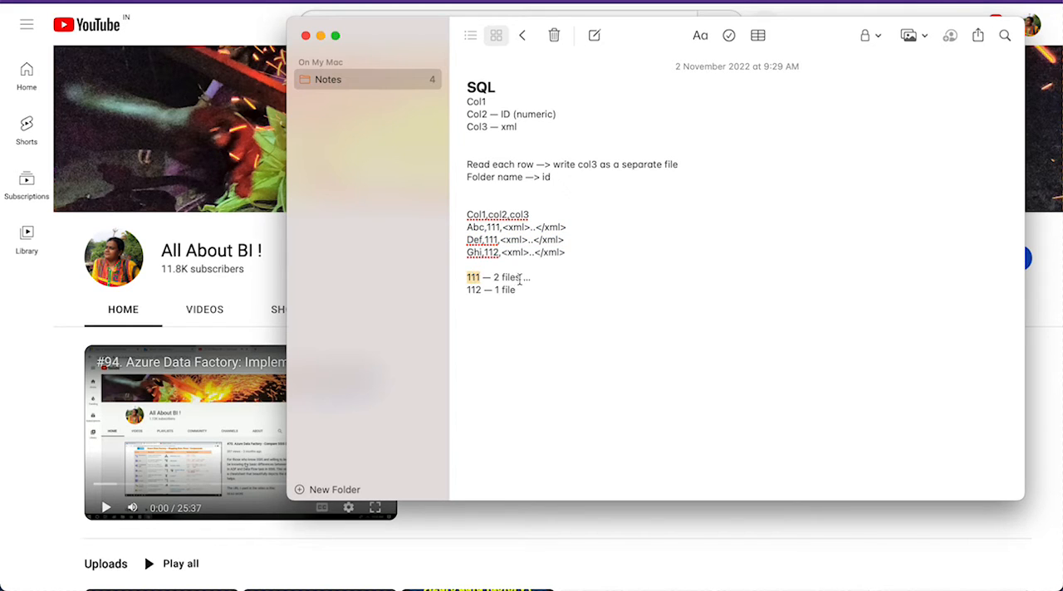
pyautogui.doubleClick(510, 277)
pyautogui.doubleClick(478, 290)
pyautogui.tripleClick(479, 290)
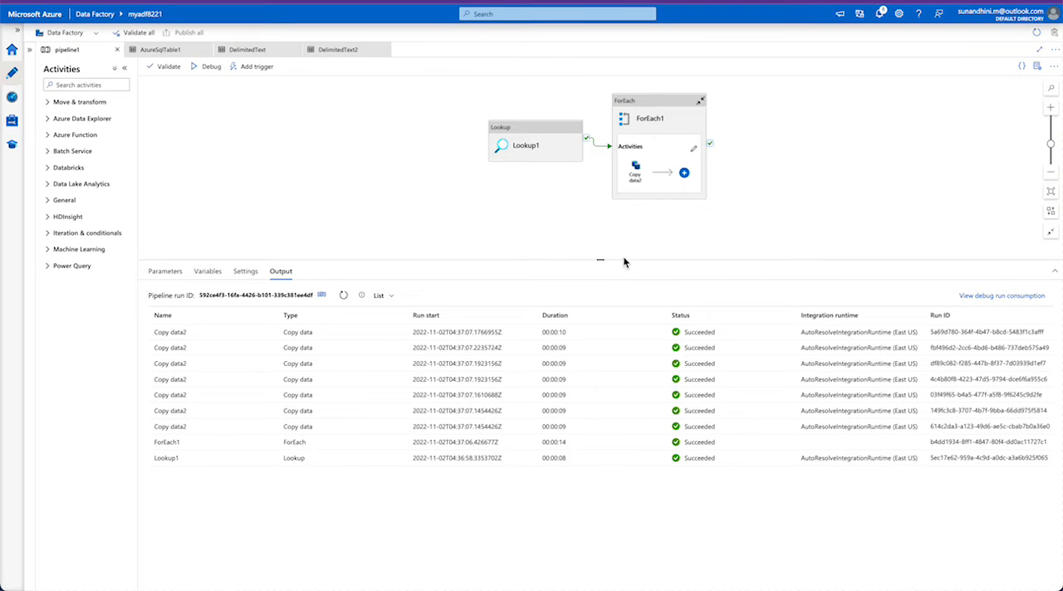
# - Switch to Azure Data Factory and preview the source data of the Lookup1 activity's AzureSqlTable1 dataset
pyautogui.click(532, 127)
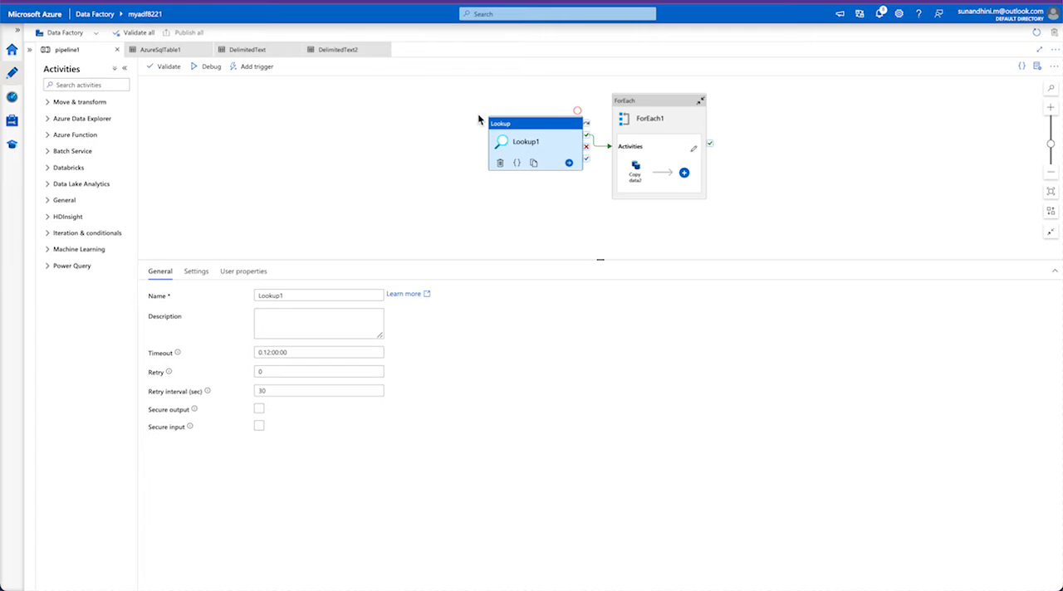
pyautogui.click(196, 272)
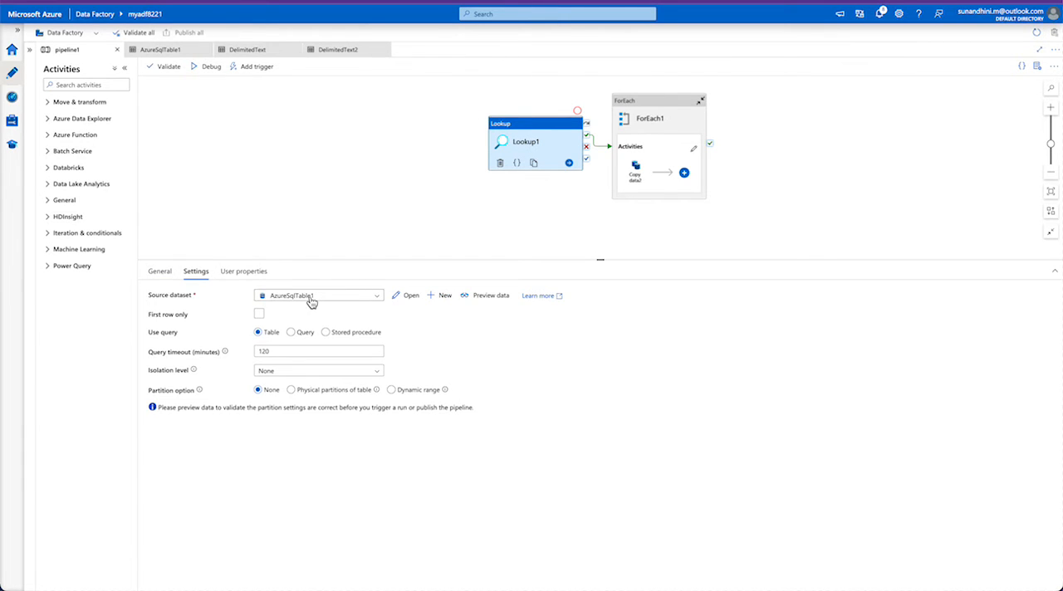
pyautogui.click(483, 299)
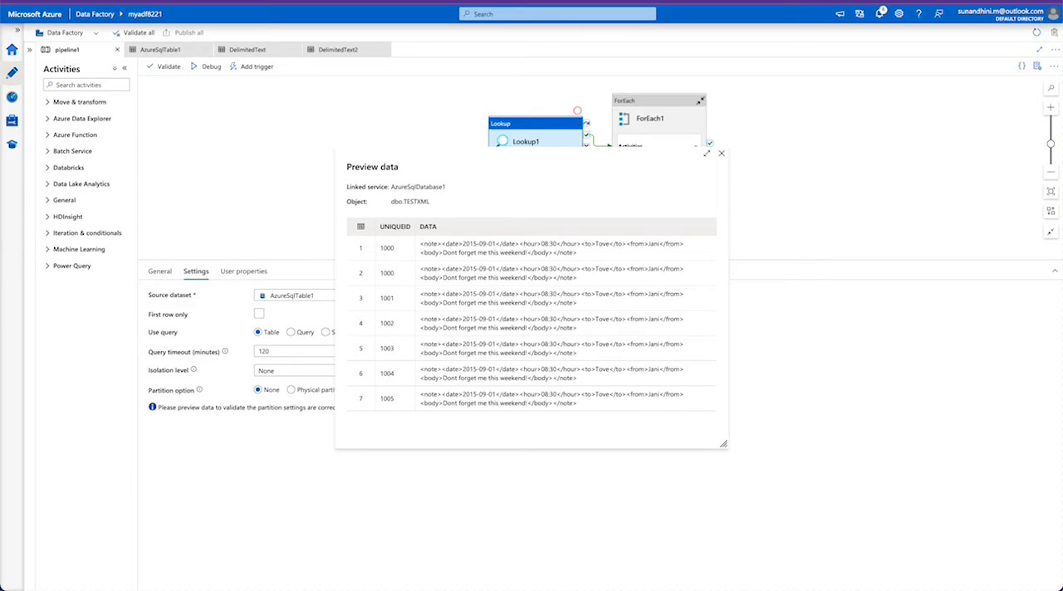
pyautogui.click(721, 157)
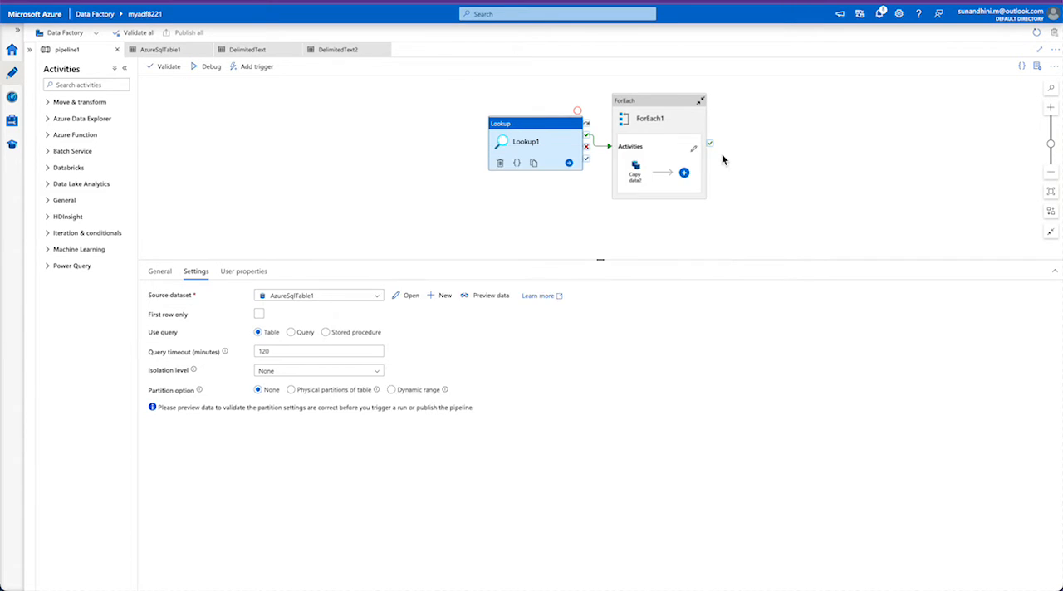
# - Try the query "select col1,col2 from tablename" as Lookup1's source, and return to reading the whole table
pyautogui.click(292, 332)
pyautogui.click(286, 355)
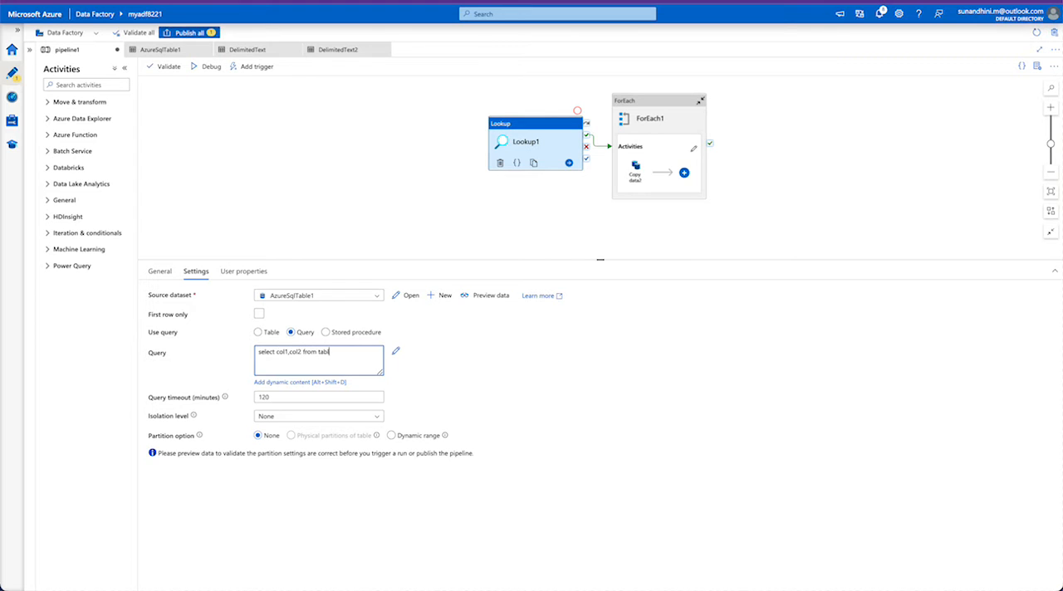
pyautogui.click(258, 332)
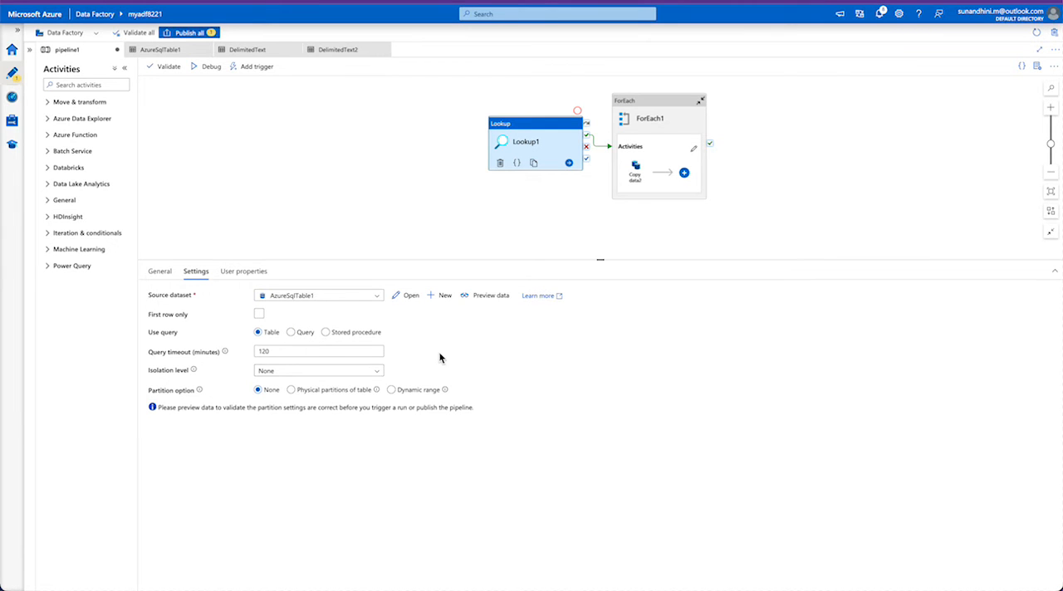
# - Open the Lookup1 run's output from the pipeline results in maximized view and examine the records in its value array
pyautogui.click(282, 225)
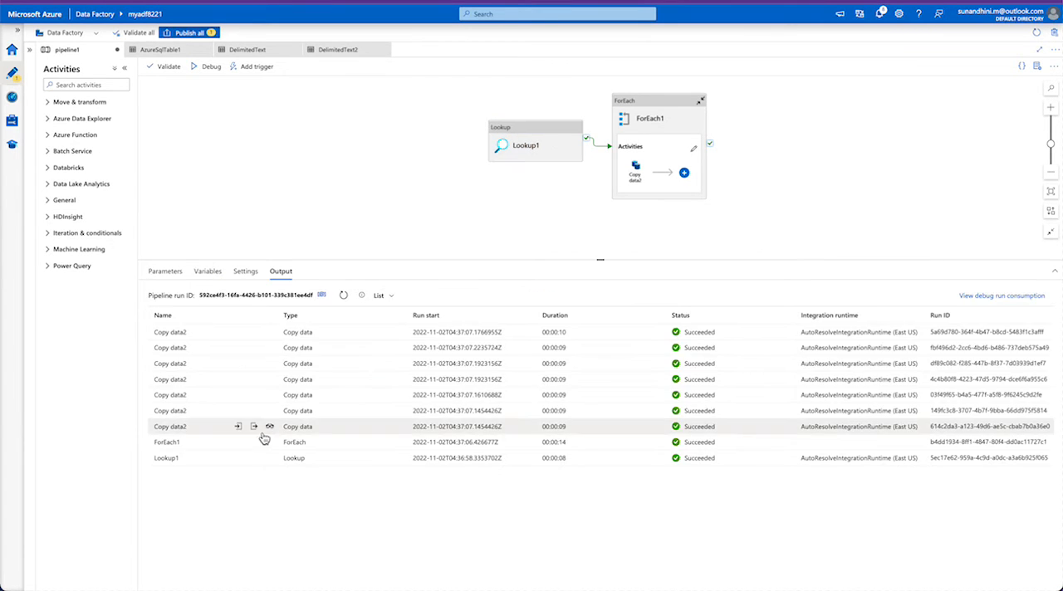
pyautogui.click(270, 457)
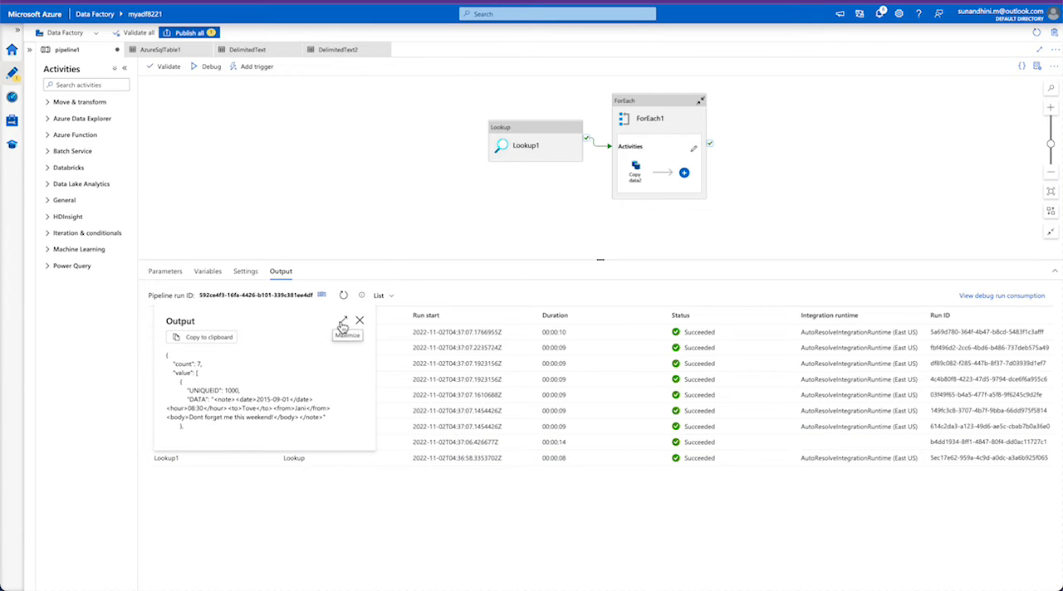
pyautogui.click(343, 322)
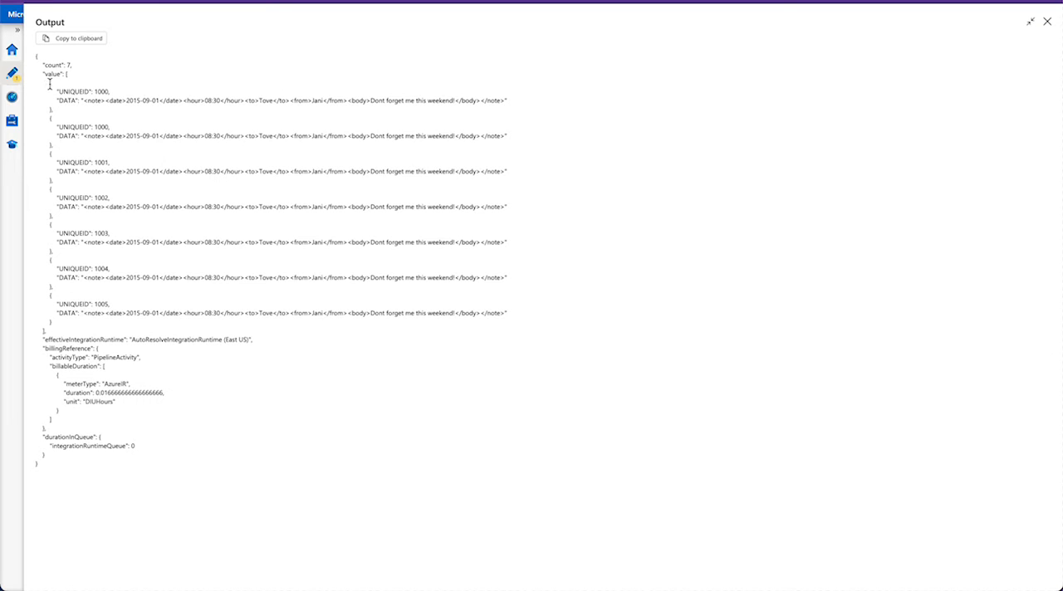
pyautogui.moveTo(50, 80); pyautogui.dragTo(57, 218)
pyautogui.click(45, 154)
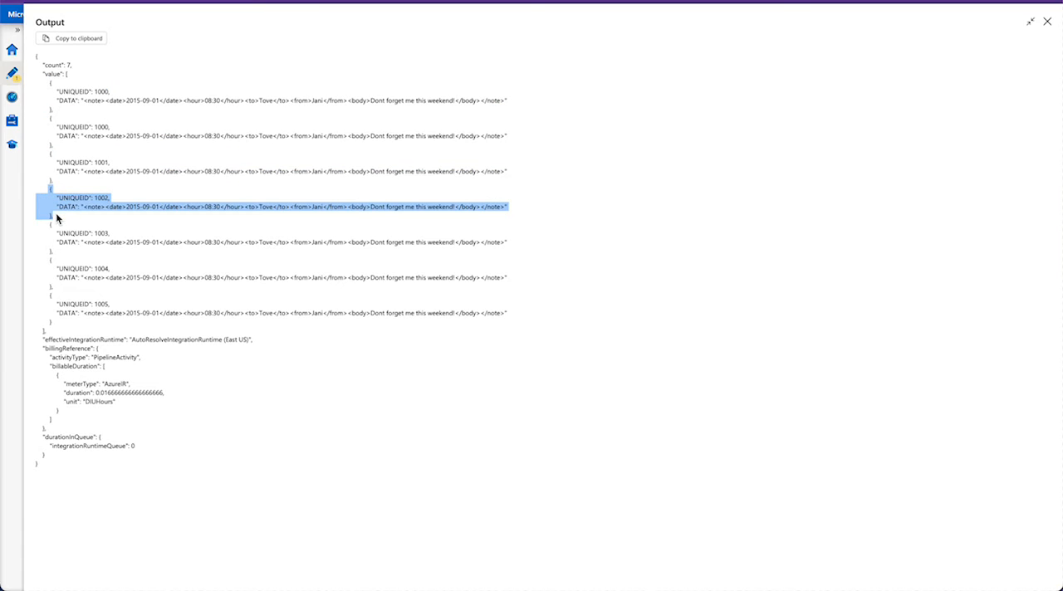
# - Examine the UNIQUEID and DATA fields of the first record in the Lookup1 output, and close the output view
pyautogui.click(87, 94)
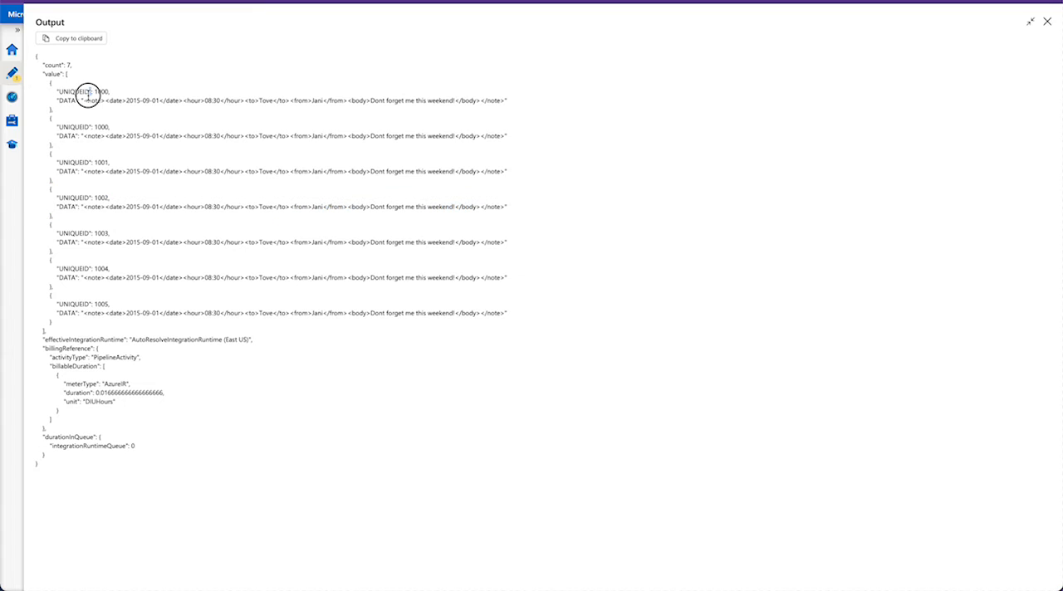
pyautogui.doubleClick(75, 92)
pyautogui.click(79, 93)
pyautogui.doubleClick(78, 93)
pyautogui.click(100, 91)
pyautogui.doubleClick(100, 91)
pyautogui.click(73, 98)
pyautogui.moveTo(87, 100); pyautogui.dragTo(118, 98)
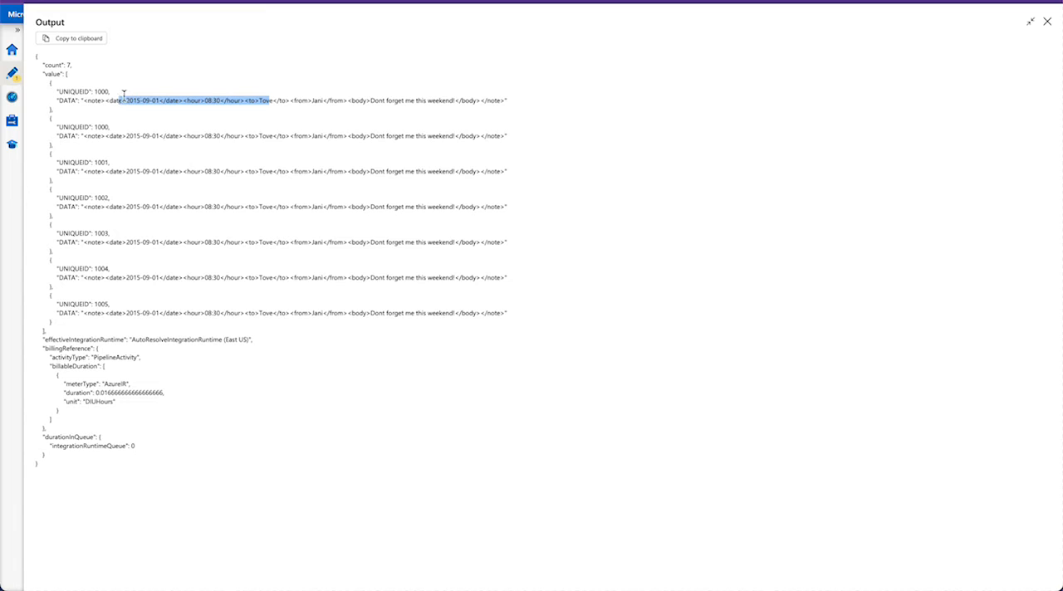
pyautogui.doubleClick(72, 91)
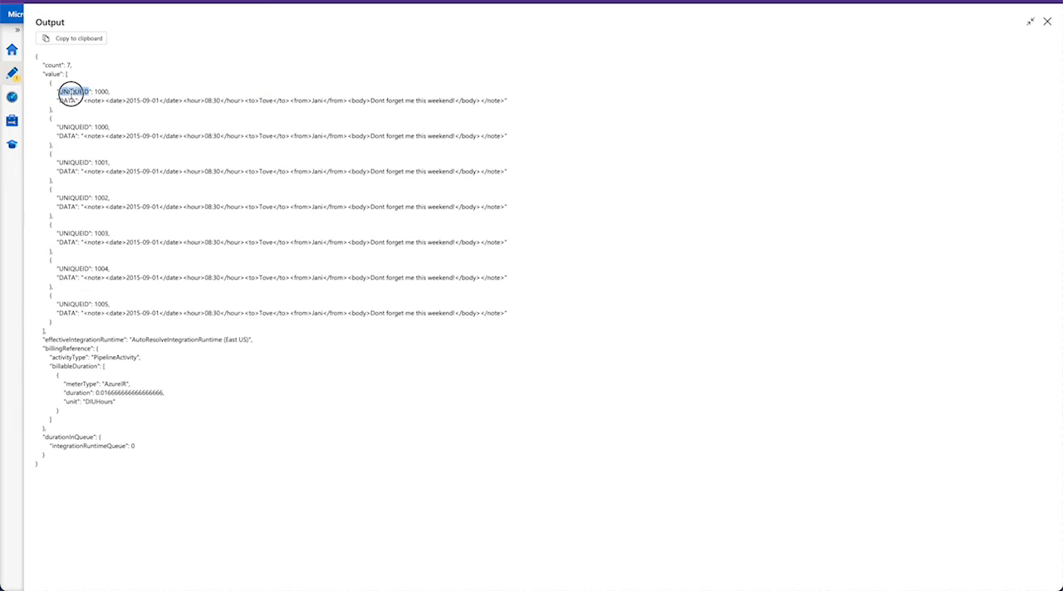
pyautogui.doubleClick(66, 101)
pyautogui.doubleClick(73, 91)
pyautogui.click(97, 91)
pyautogui.doubleClick(102, 99)
pyautogui.click(1047, 22)
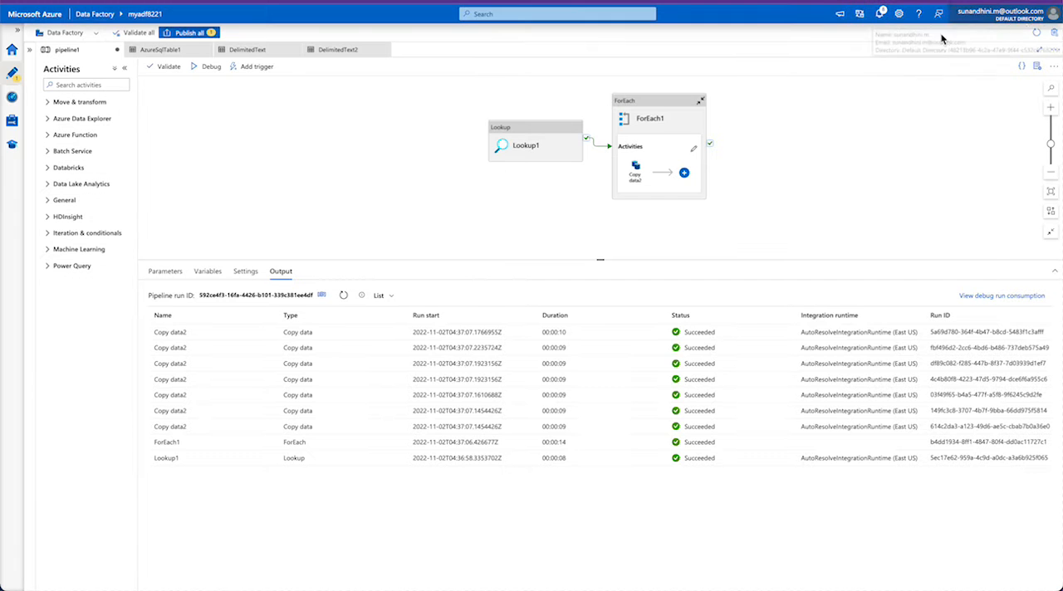
# - Show the ForEach1 activity's settings to check which items it iterates over
pyautogui.click(706, 131)
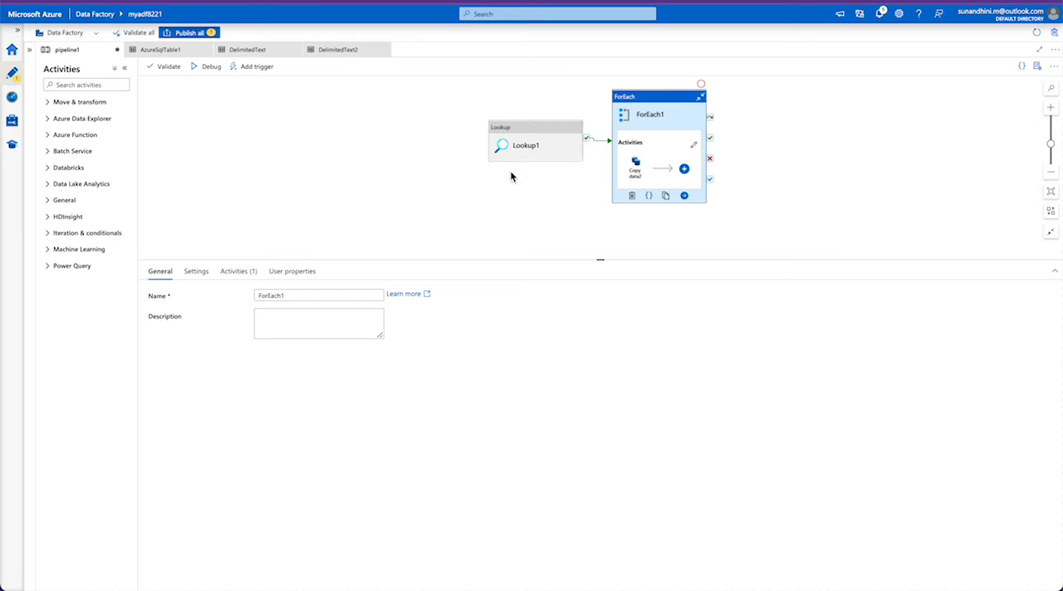
pyautogui.click(526, 142)
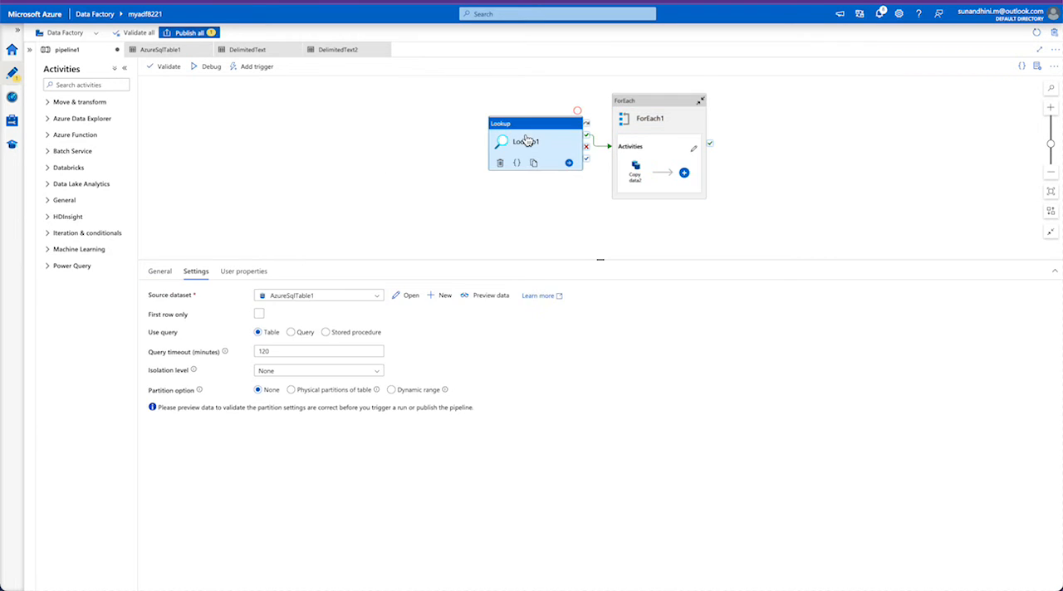
pyautogui.click(629, 120)
pyautogui.click(199, 271)
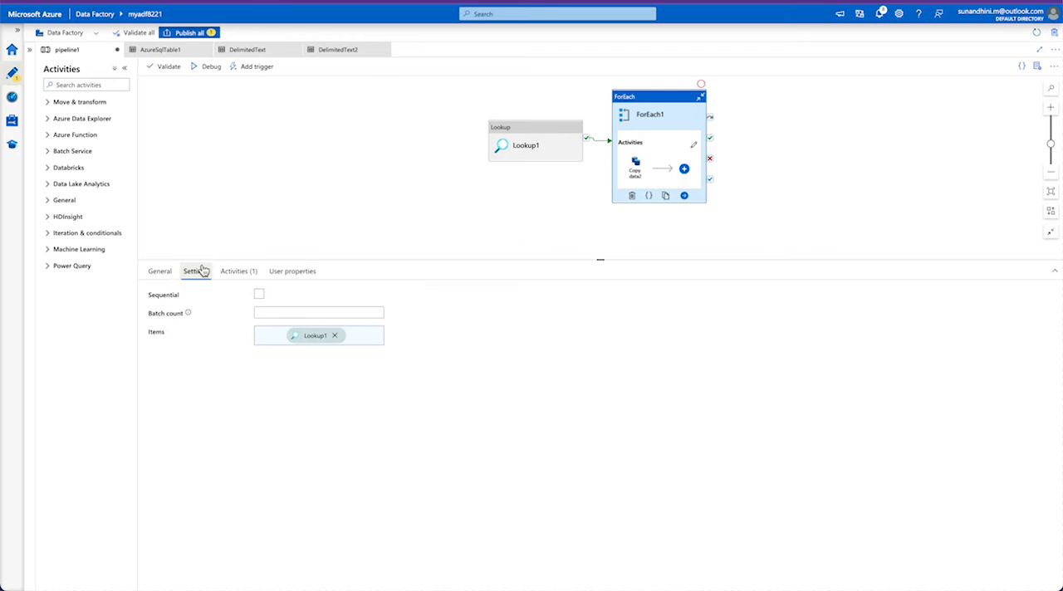
pyautogui.click(256, 335)
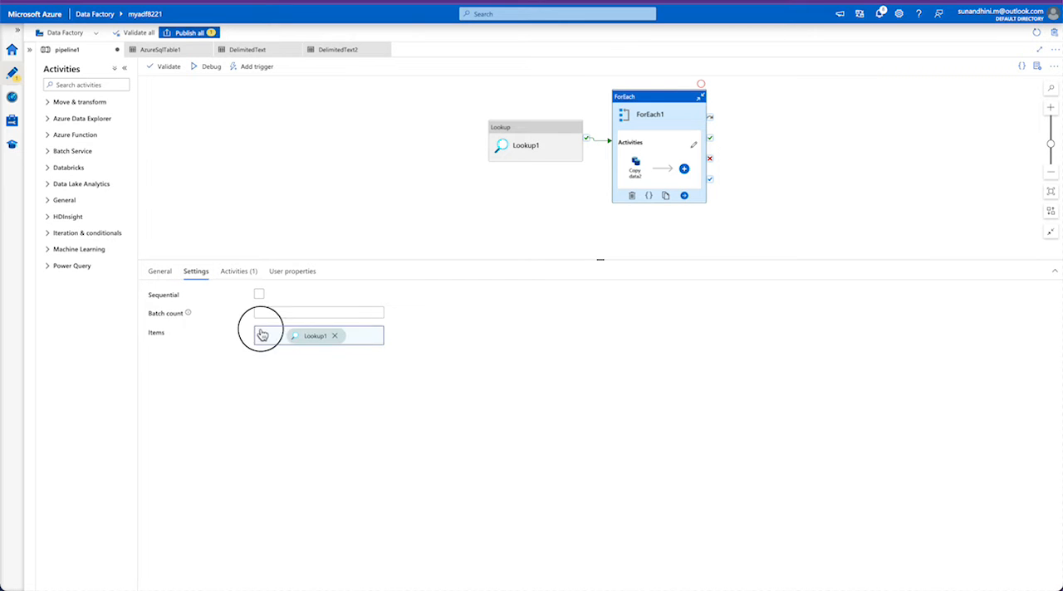
pyautogui.click(968, 111)
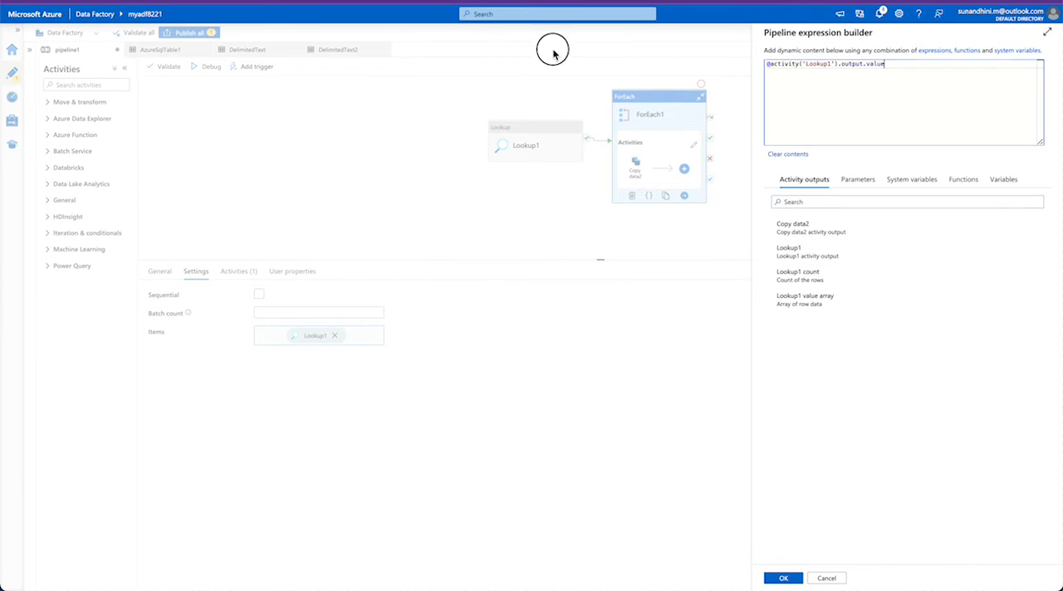
pyautogui.hotkey('ctrl', 'a')
pyautogui.press('BackSpace')
pyautogui.click(810, 264)
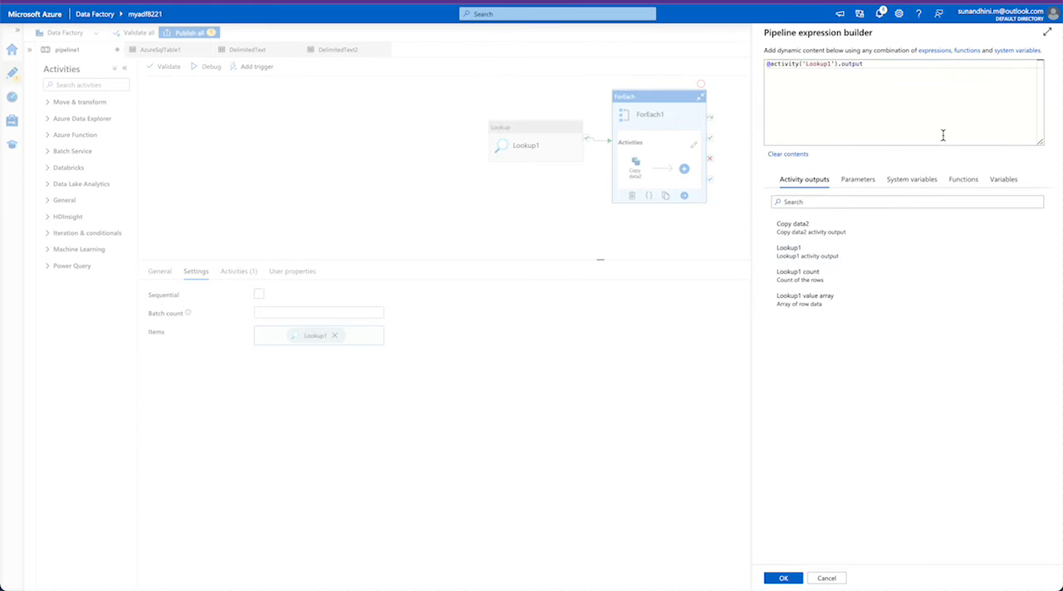
pyautogui.write('.value')
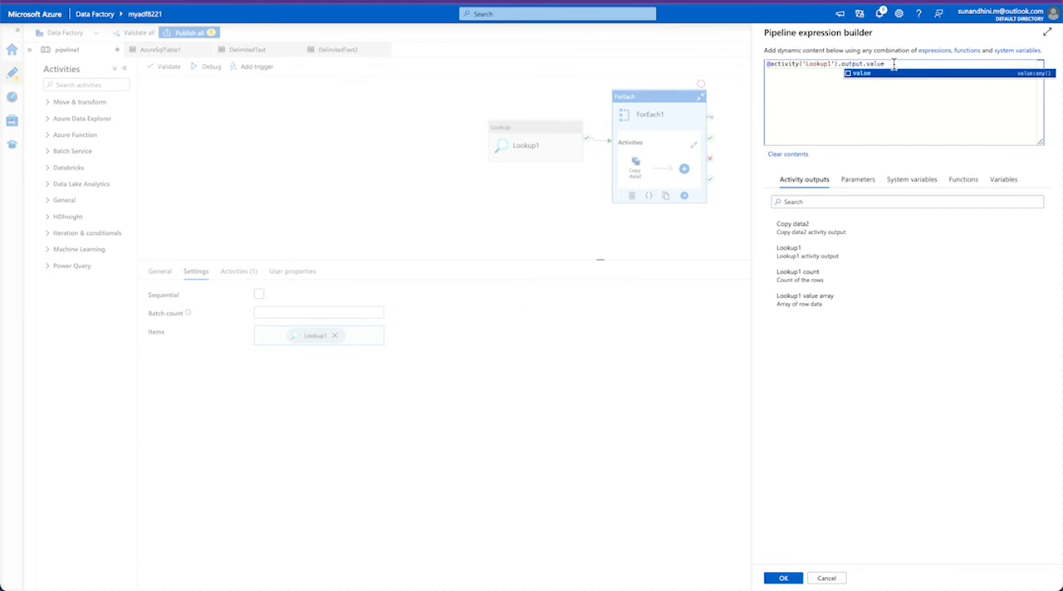
pyautogui.moveTo(888, 65); pyautogui.dragTo(745, 69)
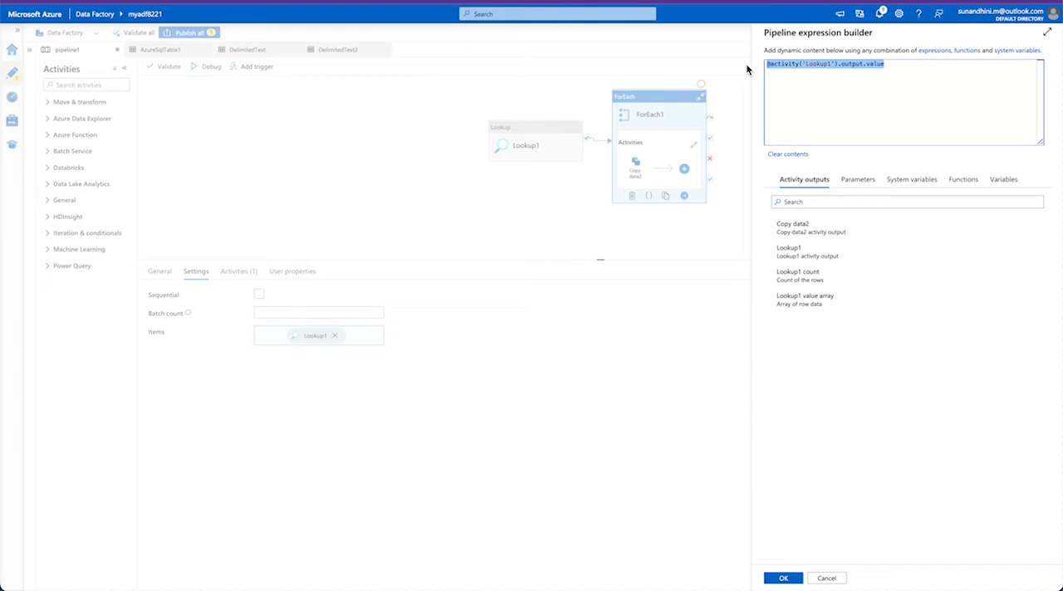
pyautogui.doubleClick(878, 65)
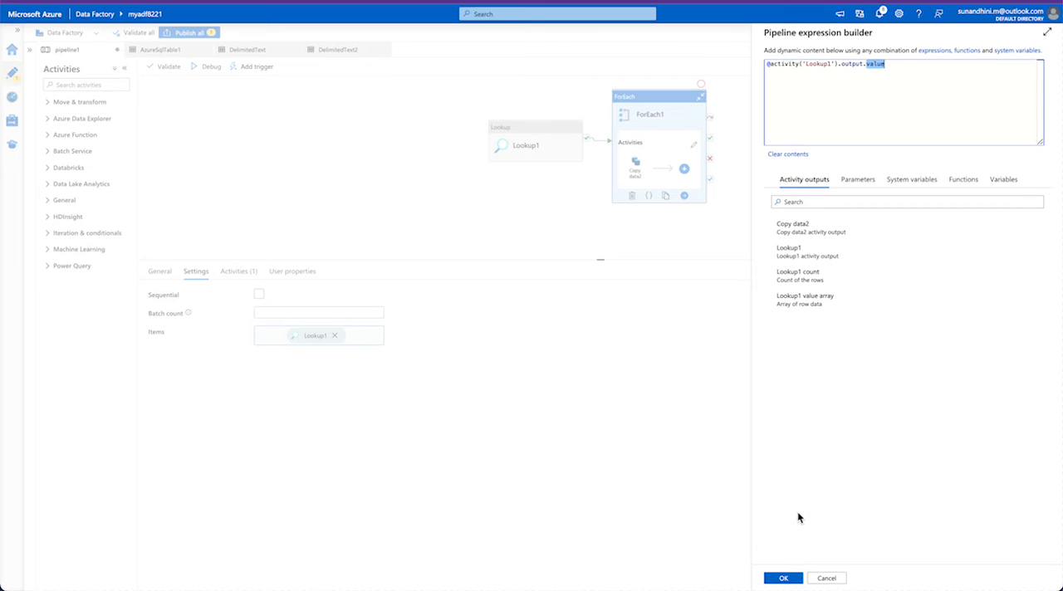
pyautogui.click(789, 581)
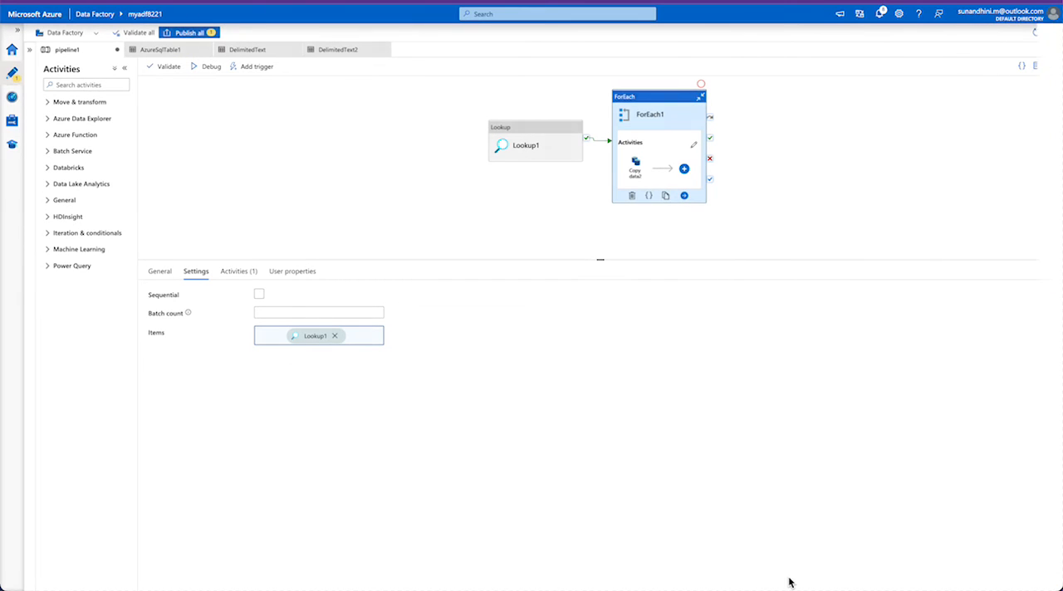
# - Open the Copy data2 activity inside ForEach1 and show its source settings
pyautogui.doubleClick(674, 115)
pyautogui.click(615, 101)
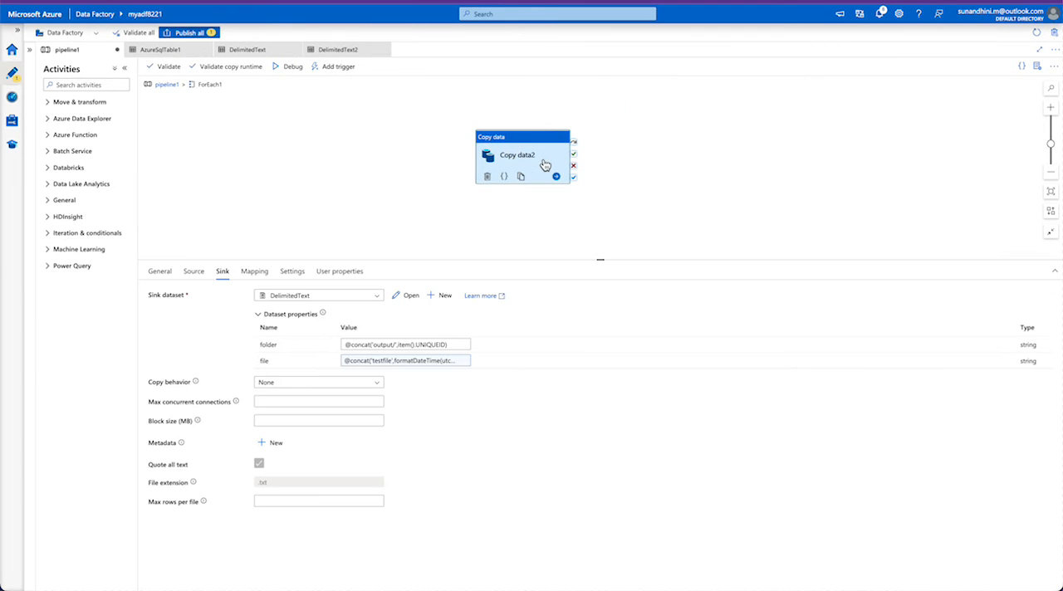
pyautogui.click(196, 272)
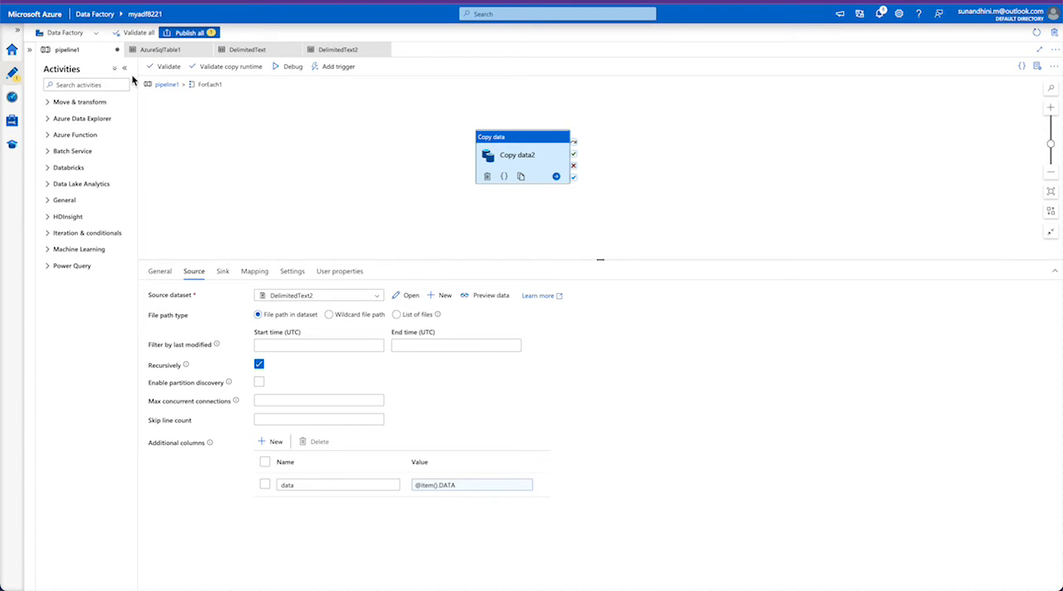
# - Return to pipeline1 and open the Lookup1 run's output in maximized view
pyautogui.click(162, 84)
pyautogui.click(231, 193)
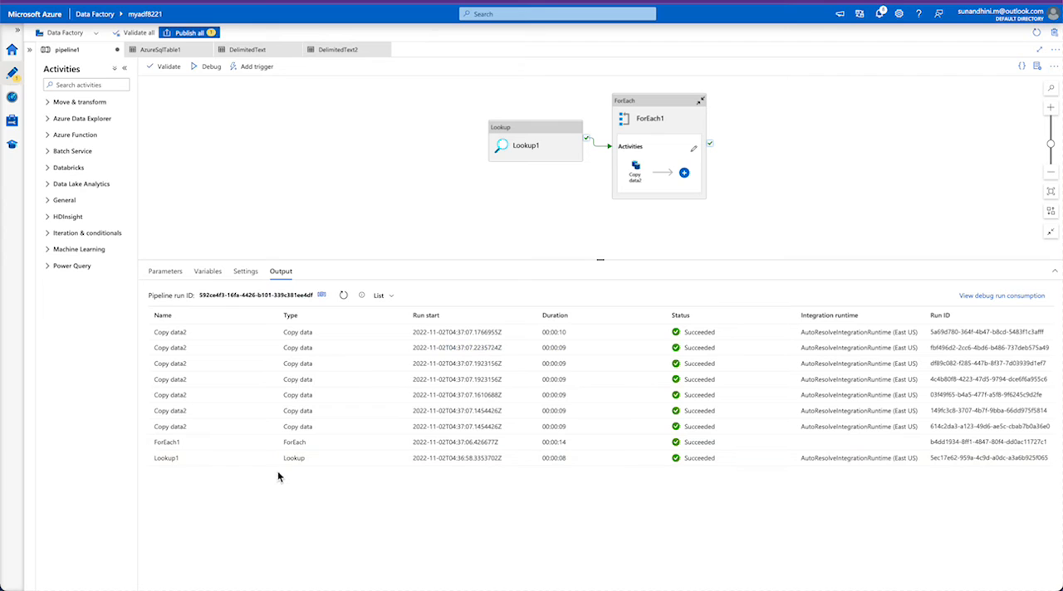
pyautogui.click(267, 458)
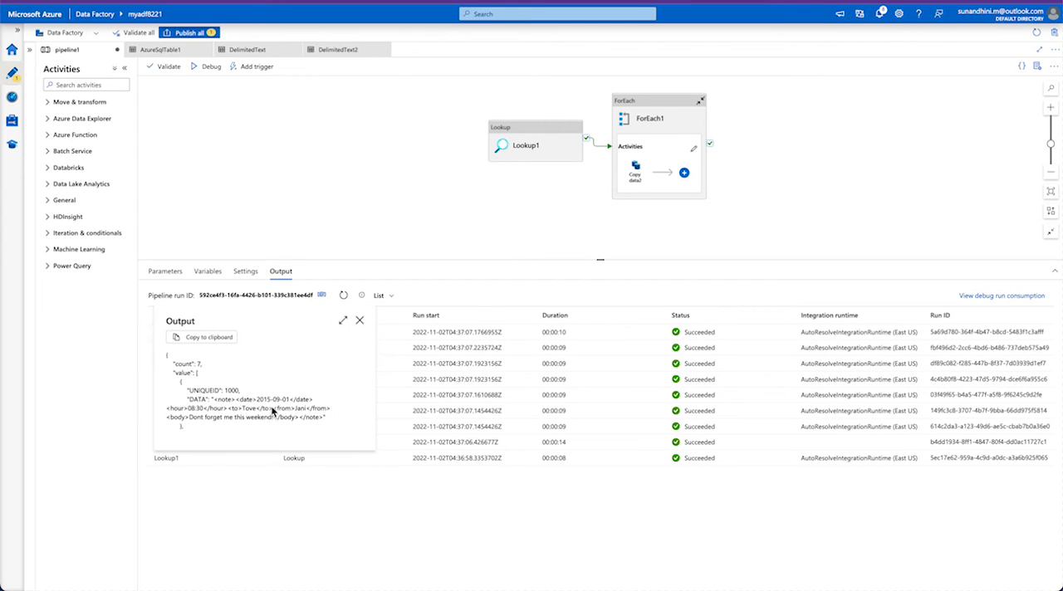
pyautogui.click(342, 320)
pyautogui.moveTo(56, 92); pyautogui.dragTo(107, 104)
pyautogui.click(107, 104)
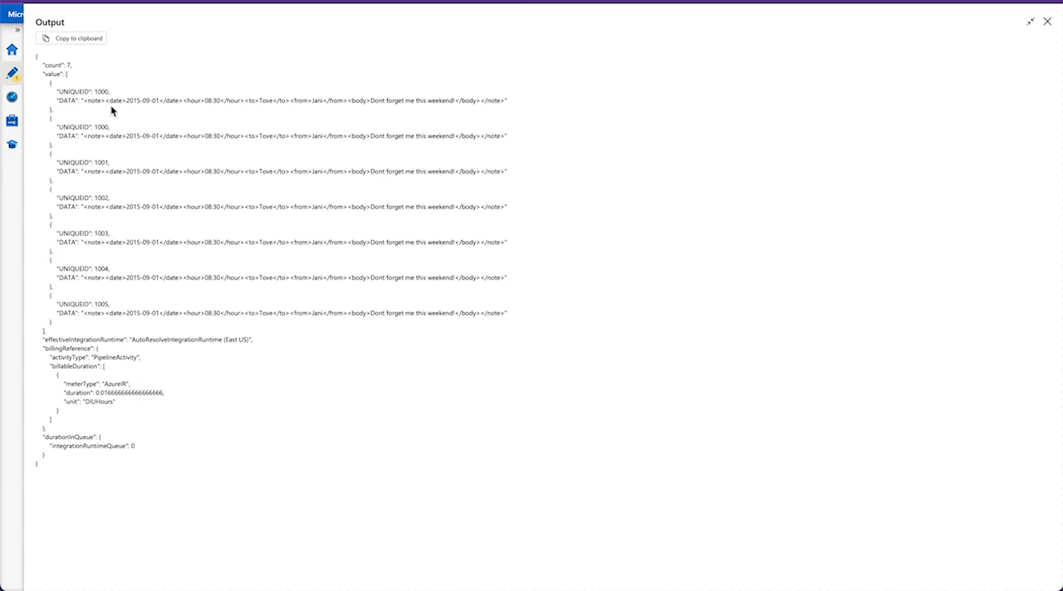
# - Examine how the first record's UNIQUEID and DATA fields pair with their values, and close the Lookup1 output
pyautogui.doubleClick(73, 91)
pyautogui.doubleClick(68, 100)
pyautogui.doubleClick(101, 91)
pyautogui.doubleClick(81, 93)
pyautogui.moveTo(100, 101); pyautogui.dragTo(176, 102)
pyautogui.doubleClick(68, 100)
pyautogui.click(1047, 22)
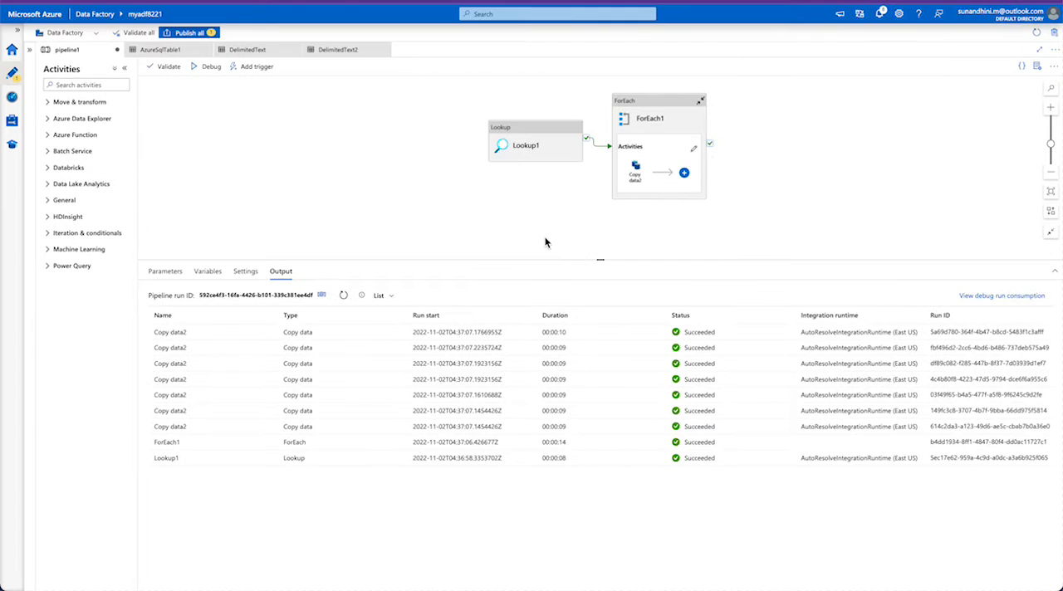
# - Preview the DelimitedText2 source data of Copy data2 inside ForEach1 with the default expression value, and close the preview
pyautogui.click(654, 125)
pyautogui.click(594, 109)
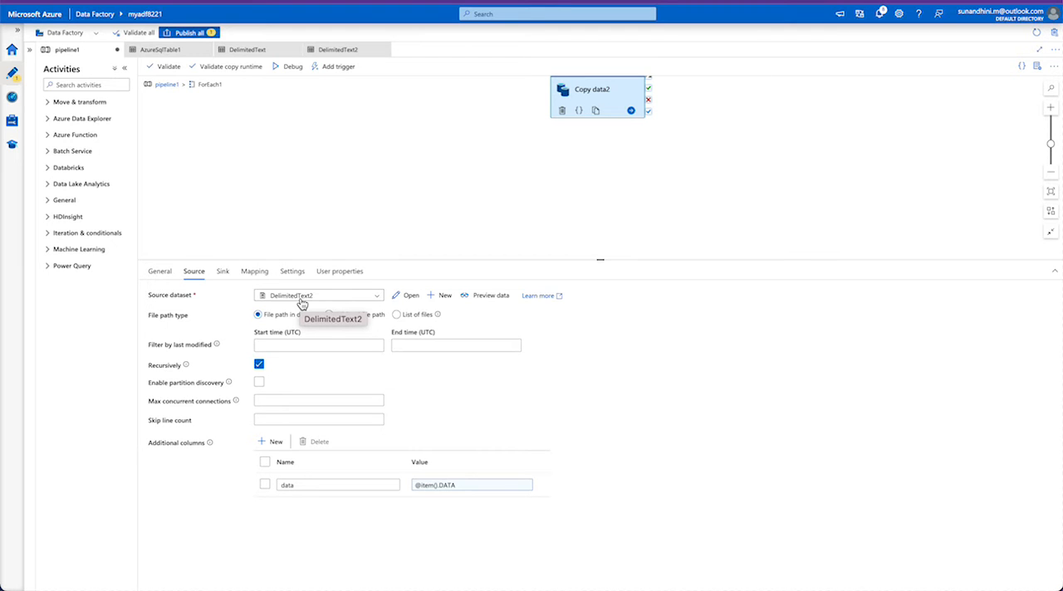
pyautogui.click(486, 295)
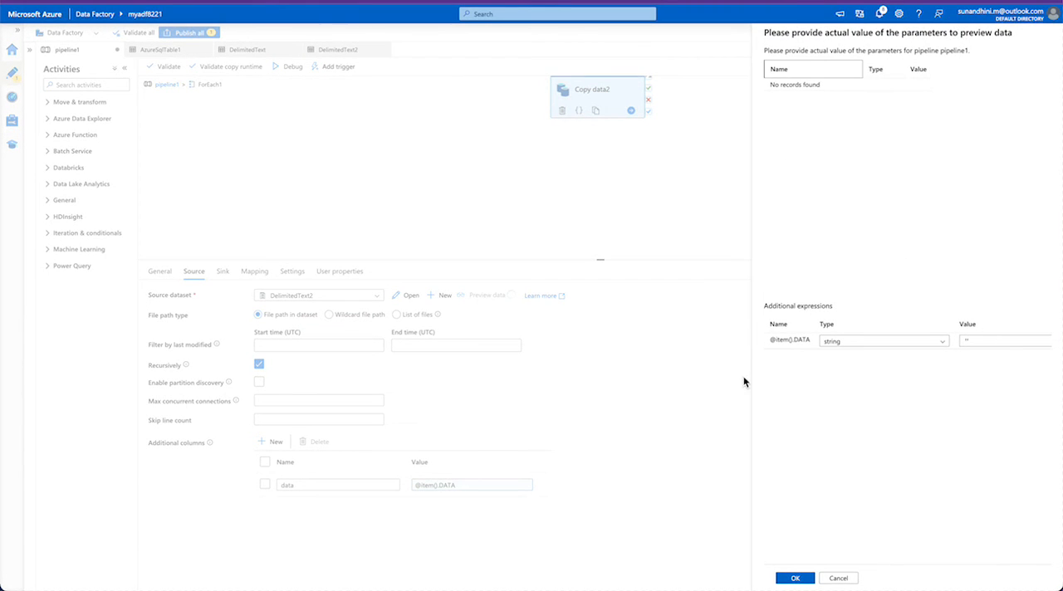
pyautogui.click(795, 578)
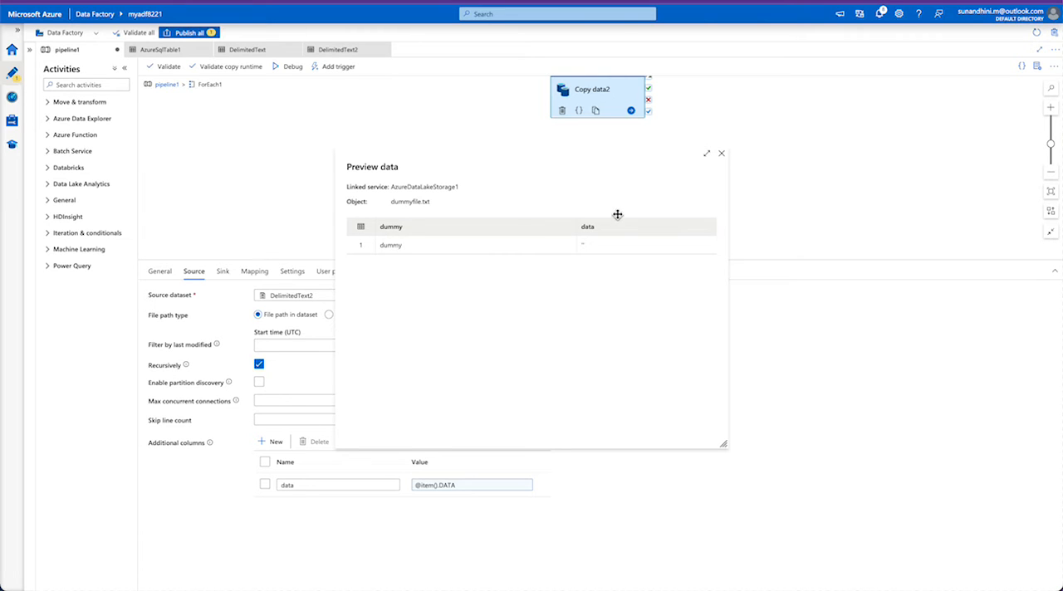
pyautogui.click(721, 154)
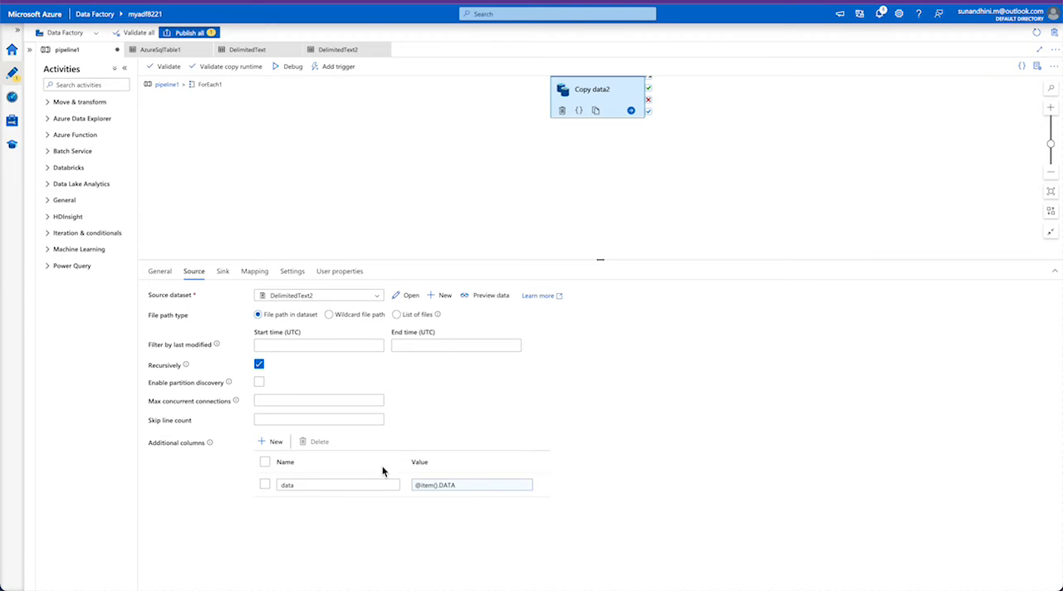
pyautogui.doubleClick(361, 486)
pyautogui.click(465, 485)
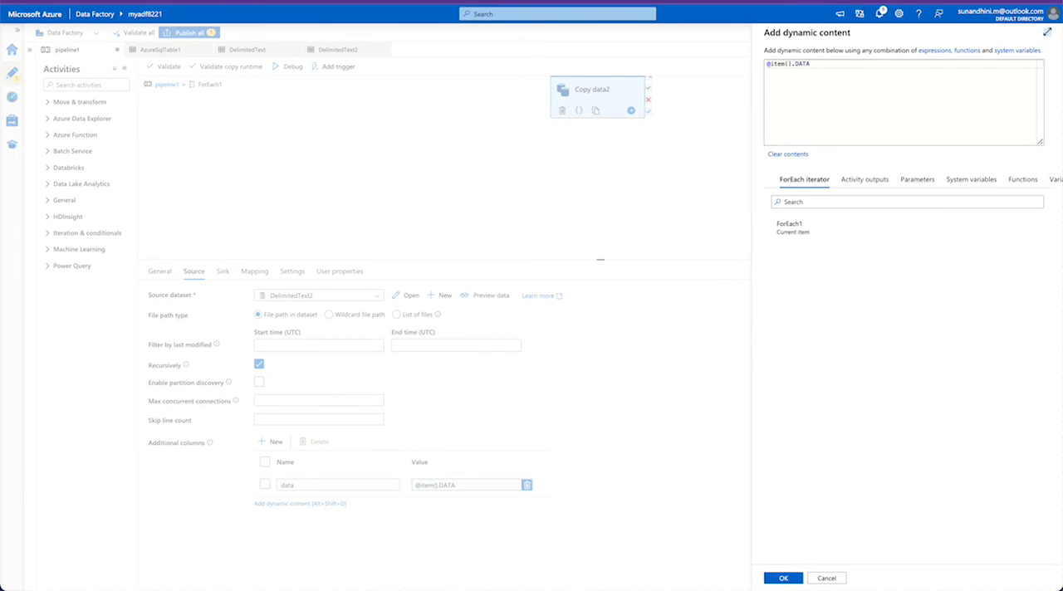
pyautogui.click(792, 63)
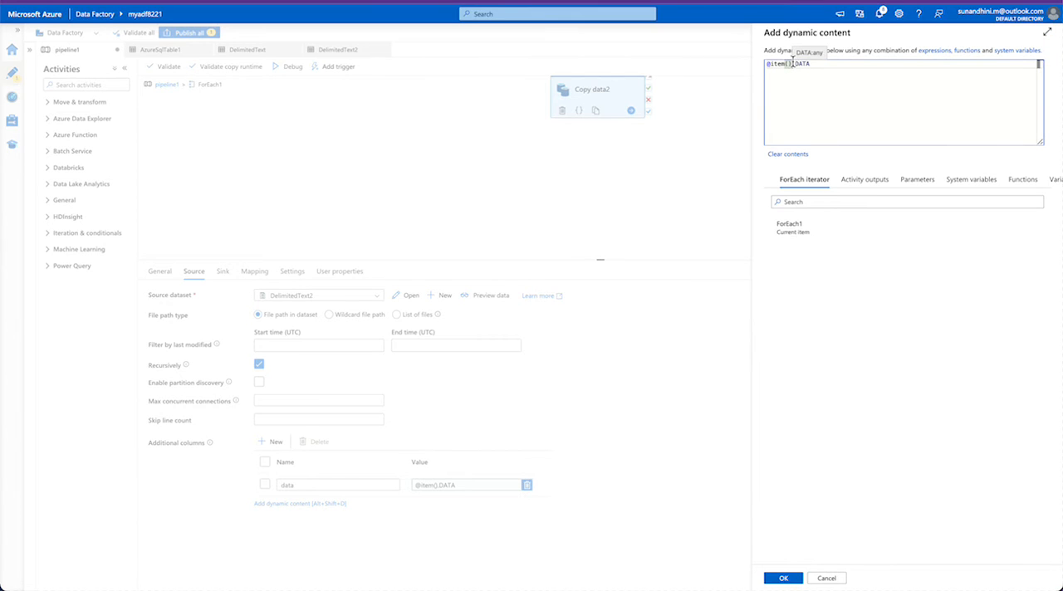
pyautogui.moveTo(793, 64); pyautogui.dragTo(743, 64)
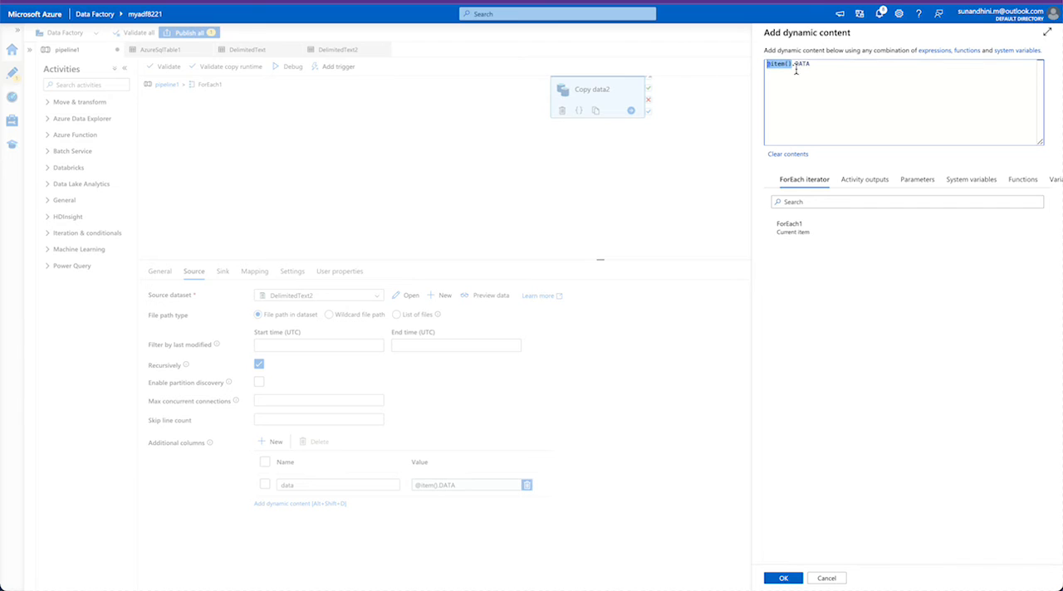
pyautogui.doubleClick(830, 71)
pyautogui.tripleClick(786, 66)
pyautogui.click(828, 72)
pyautogui.write('--')
pyautogui.click(826, 577)
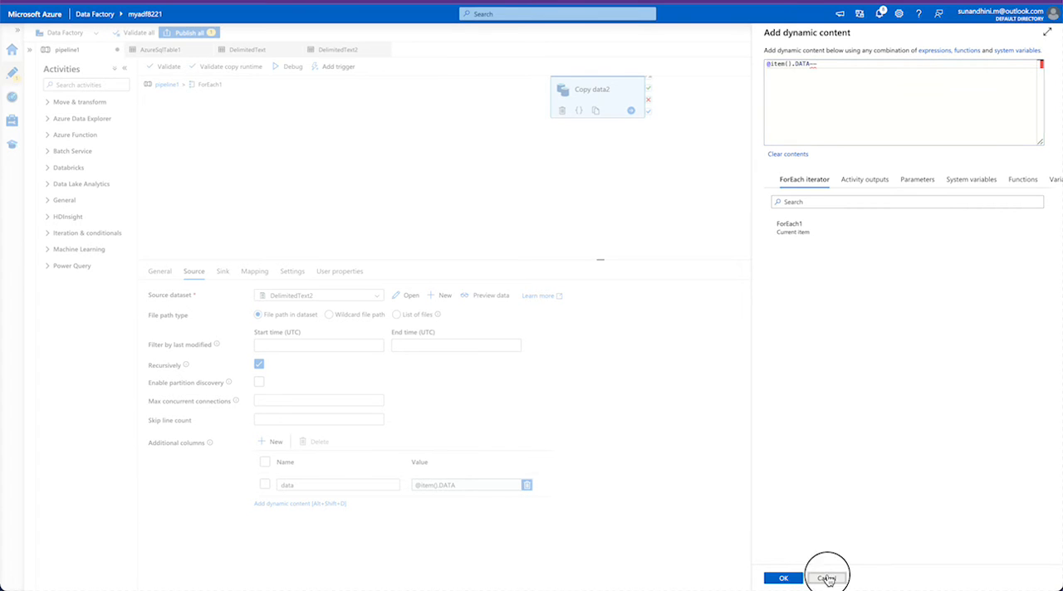
# - Show Copy data2's sink settings, open the folder parameter in the expression builder and cancel it
pyautogui.click(222, 272)
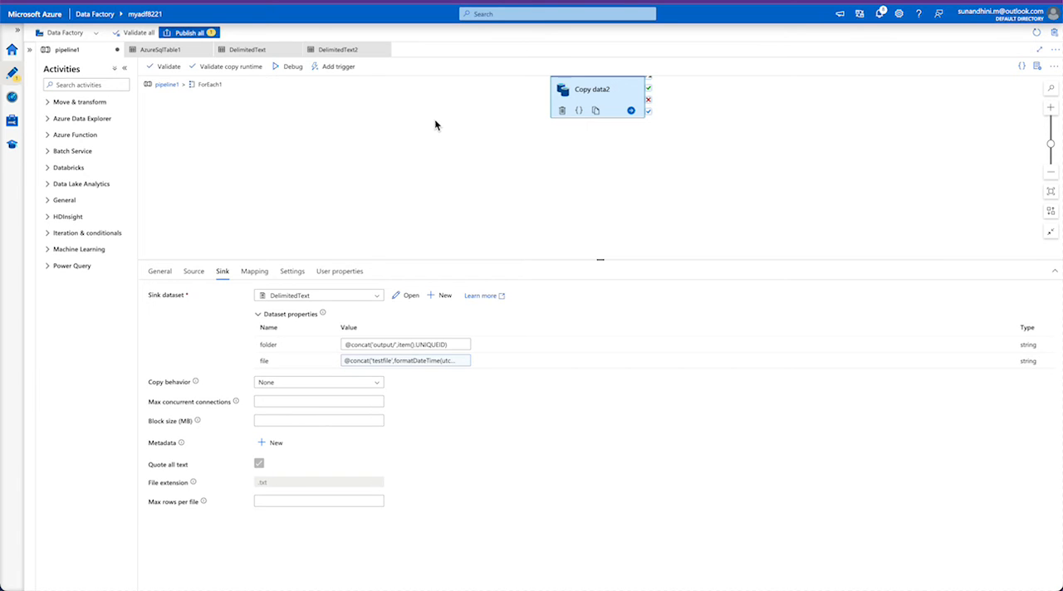
pyautogui.click(373, 344)
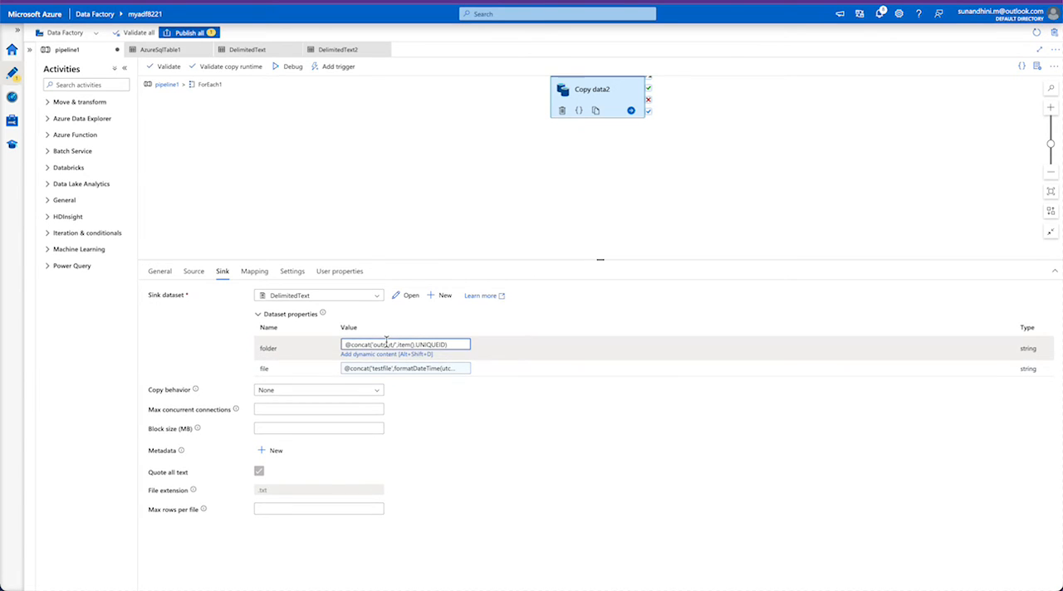
pyautogui.click(369, 356)
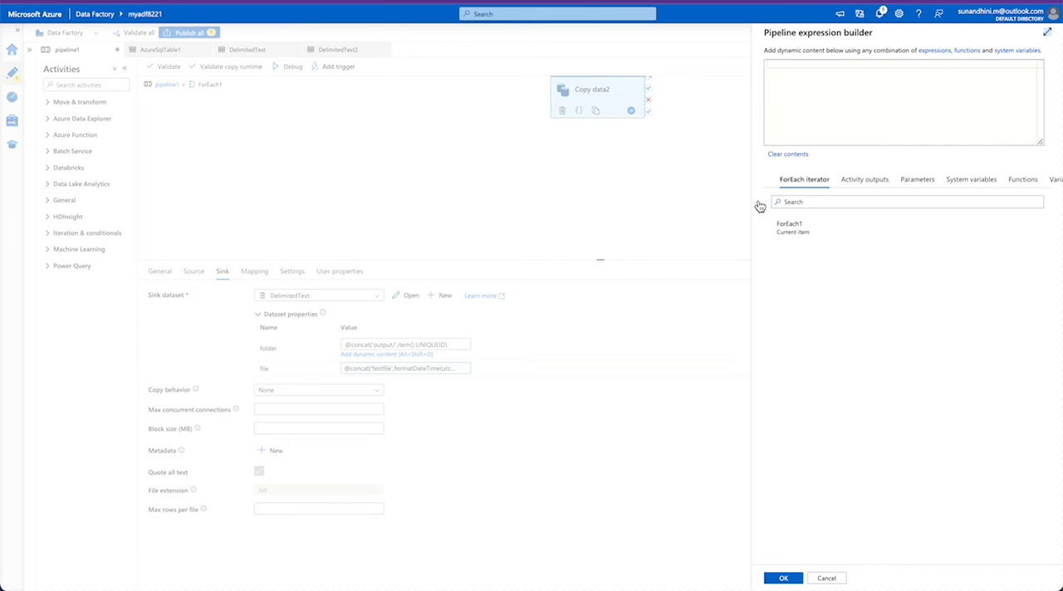
pyautogui.click(826, 578)
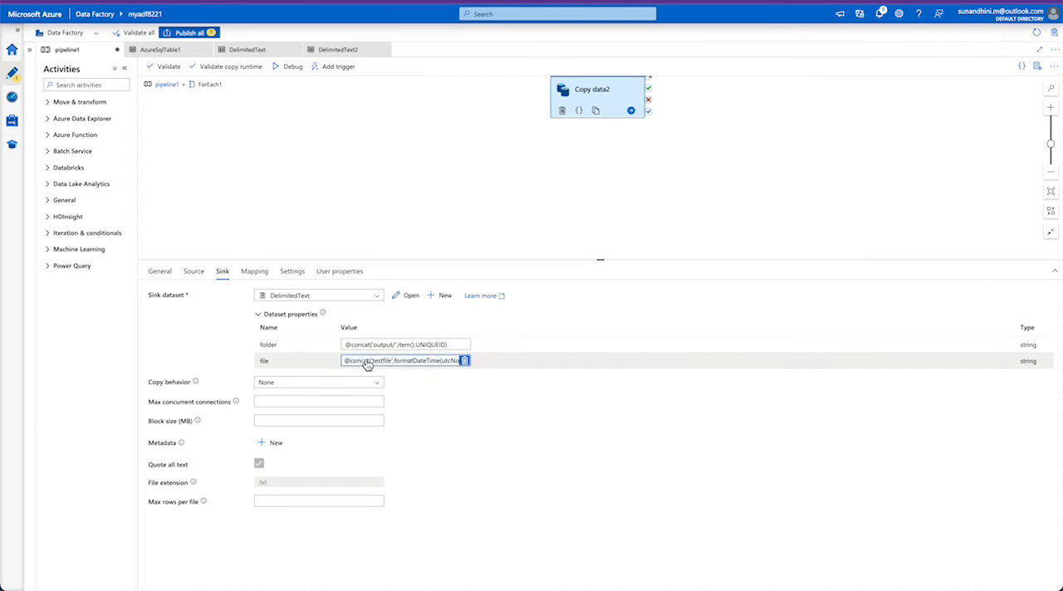
# - Examine the 'output/' prefix and item().UNIQUEID parts of the sink's folder expression
pyautogui.doubleClick(364, 345)
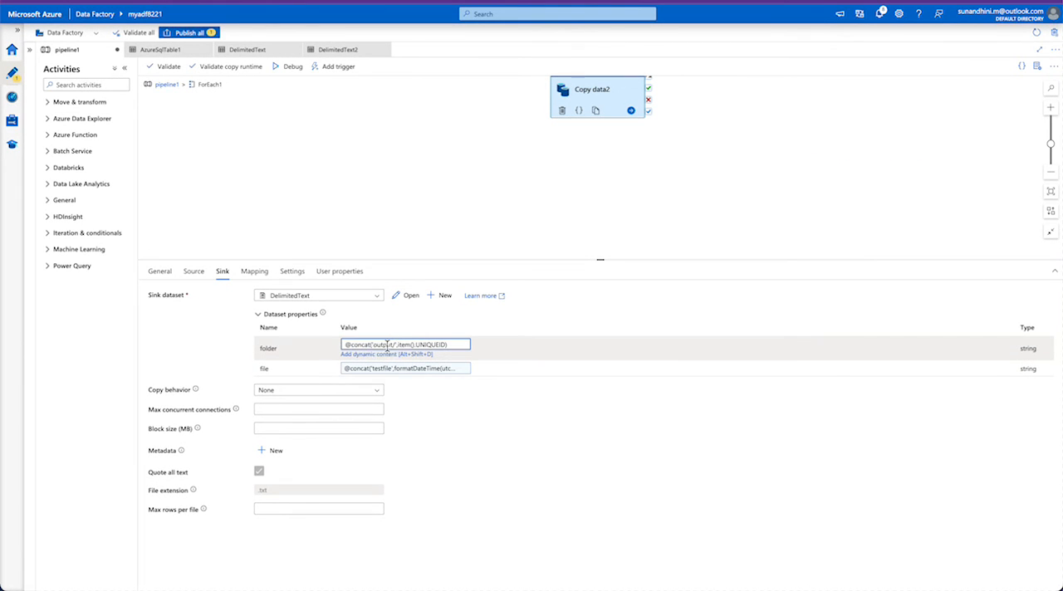
pyautogui.doubleClick(384, 344)
pyautogui.moveTo(399, 345); pyautogui.dragTo(437, 348)
pyautogui.doubleClick(438, 347)
pyautogui.doubleClick(380, 345)
pyautogui.doubleClick(422, 343)
pyautogui.moveTo(458, 345); pyautogui.dragTo(298, 344)
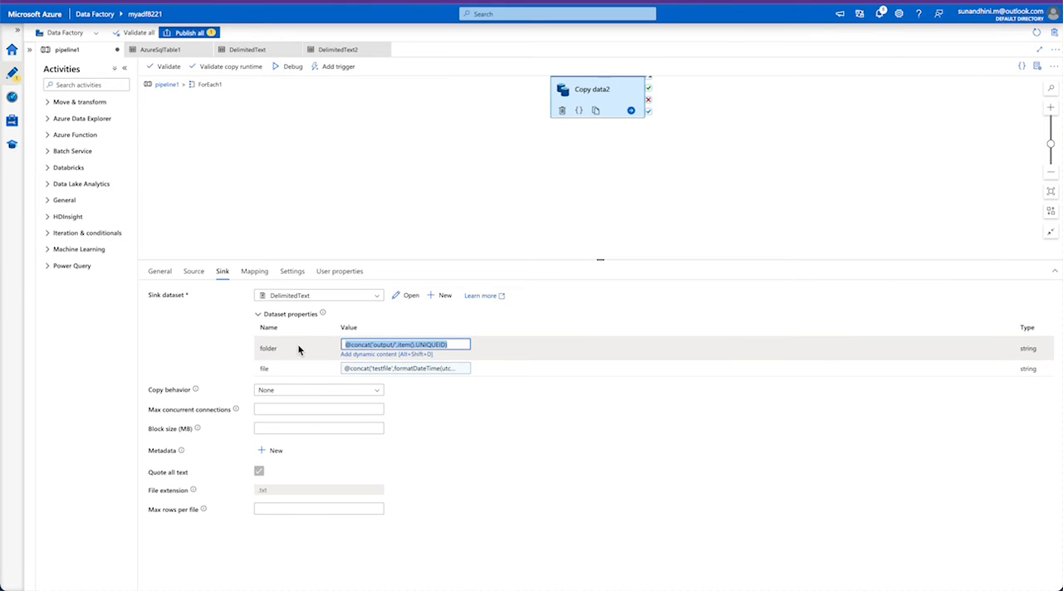
# - Examine the sink's file name expression, including its testfile prefix, timestamp format and .txt extension, and cancel the expression builder
pyautogui.click(419, 371)
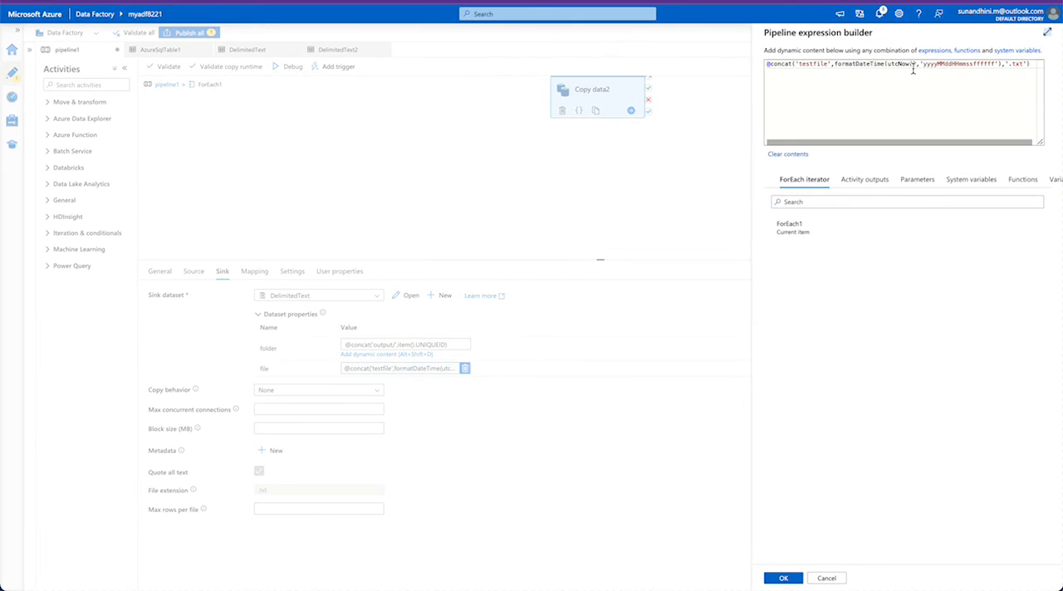
pyautogui.doubleClick(863, 64)
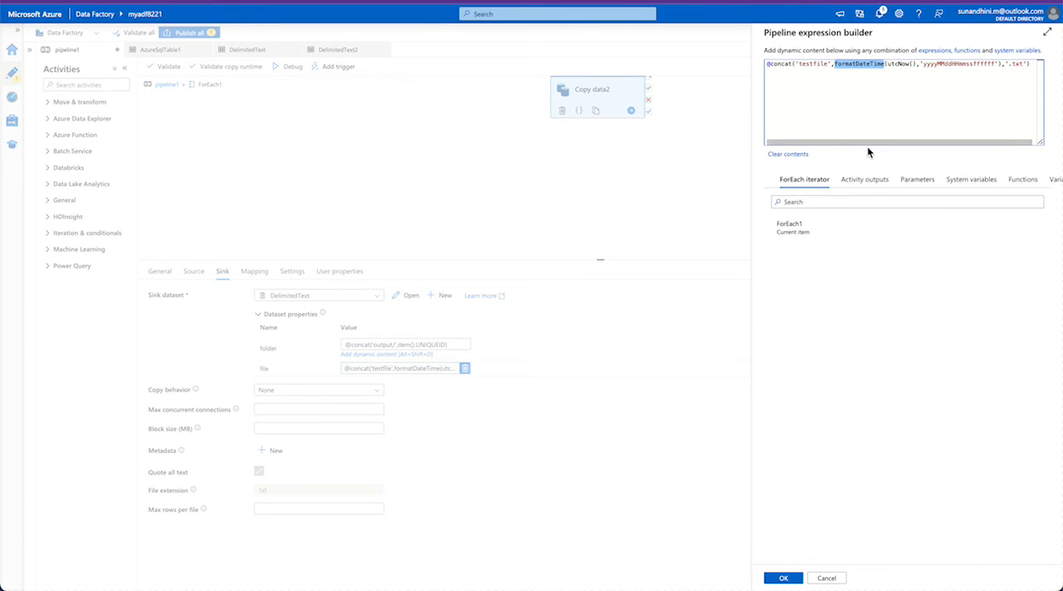
pyautogui.doubleClick(814, 64)
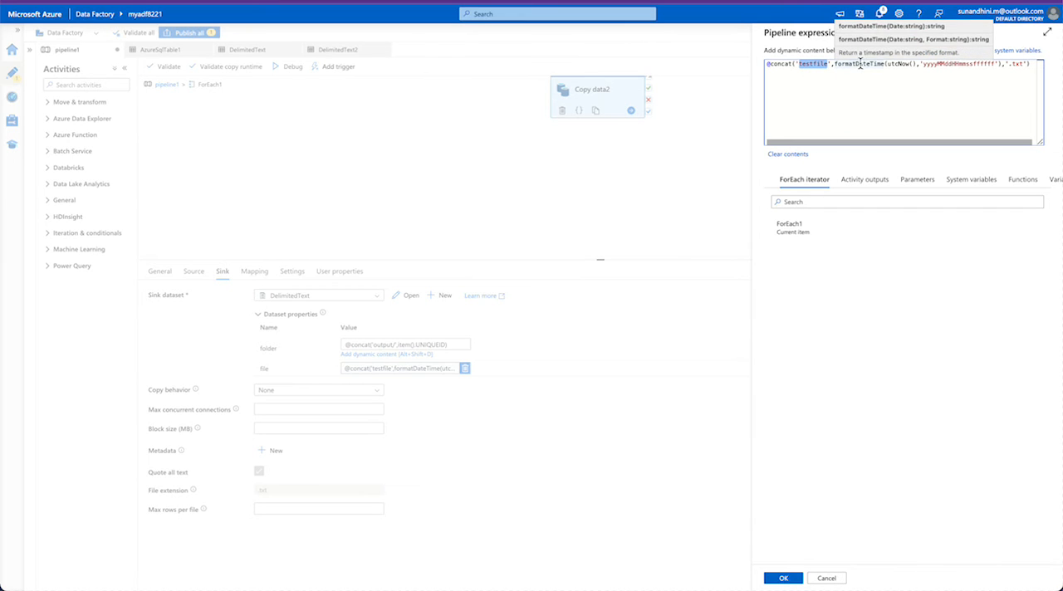
pyautogui.doubleClick(933, 65)
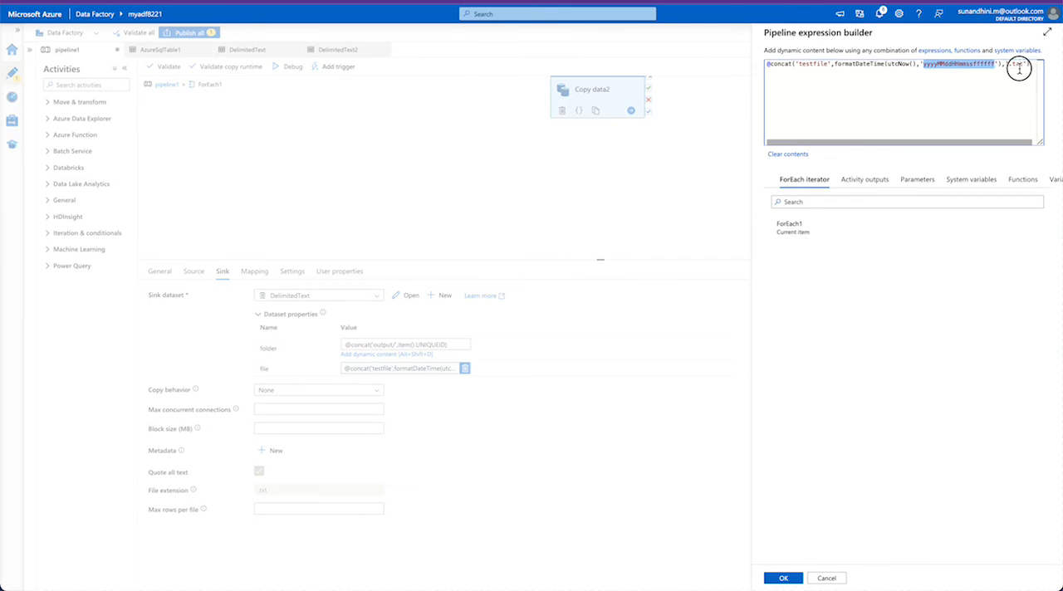
pyautogui.click(1019, 70)
pyautogui.click(827, 579)
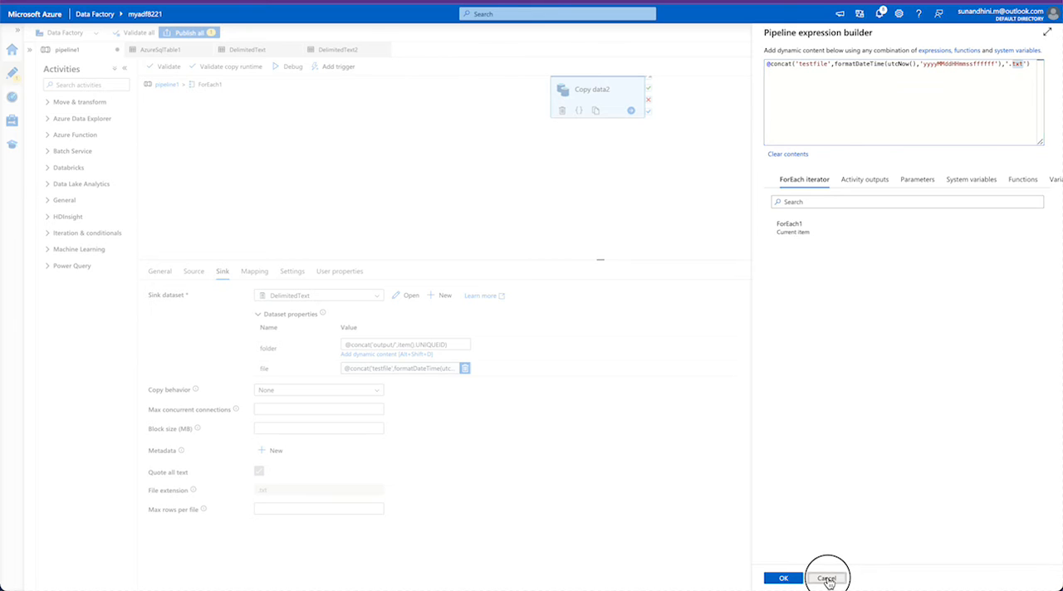
pyautogui.click(269, 282)
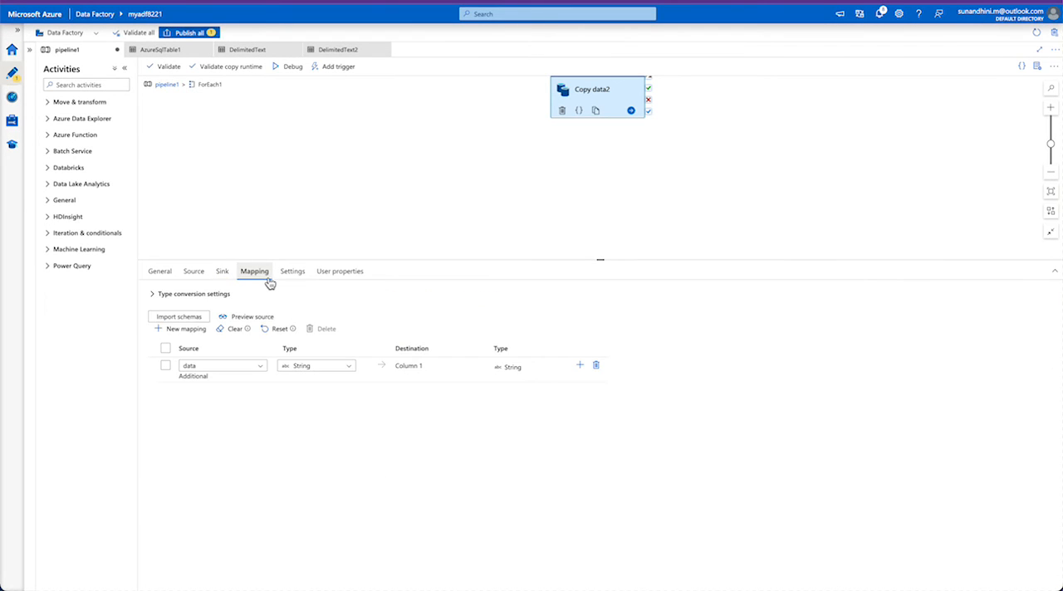
pyautogui.click(232, 329)
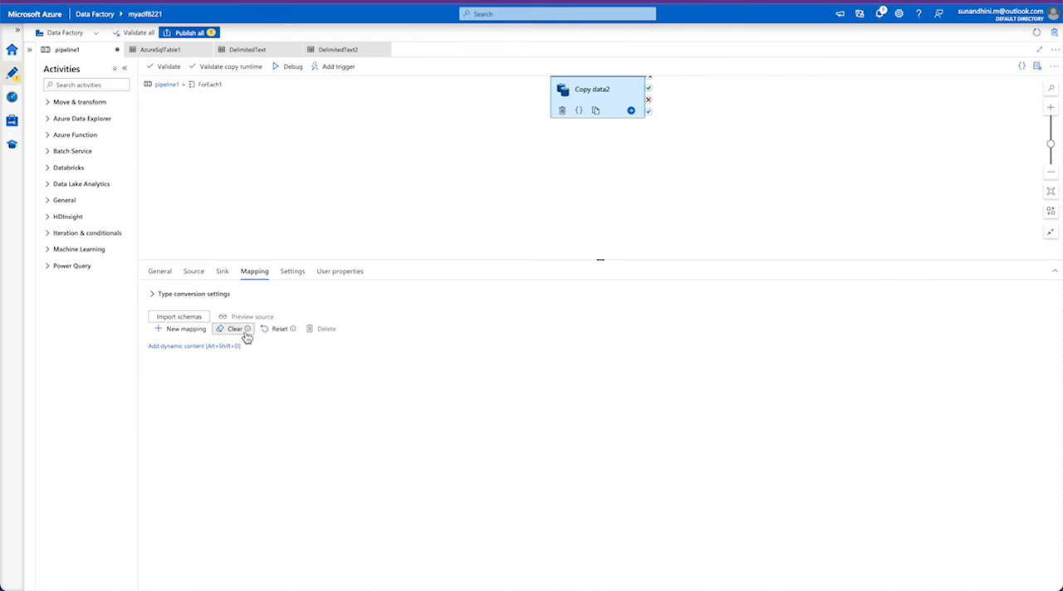
pyautogui.click(184, 318)
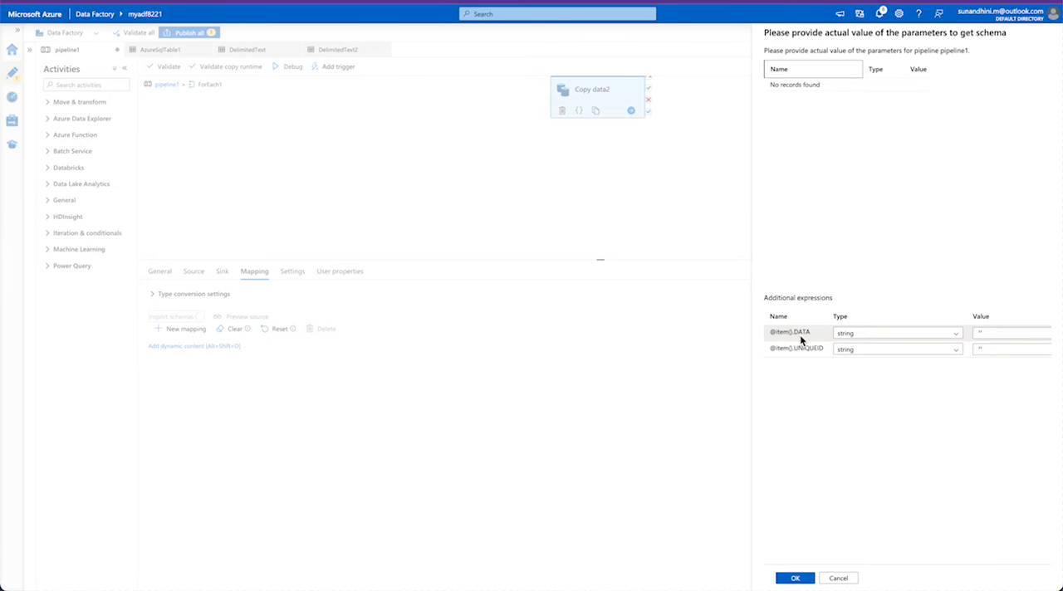
pyautogui.click(985, 332)
pyautogui.click(988, 348)
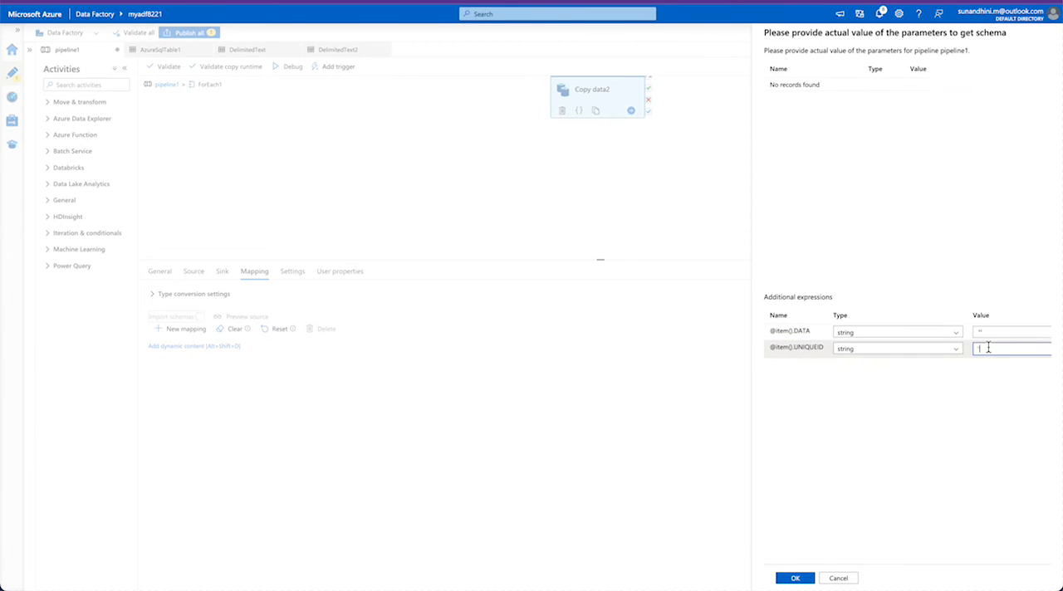
pyautogui.click(795, 577)
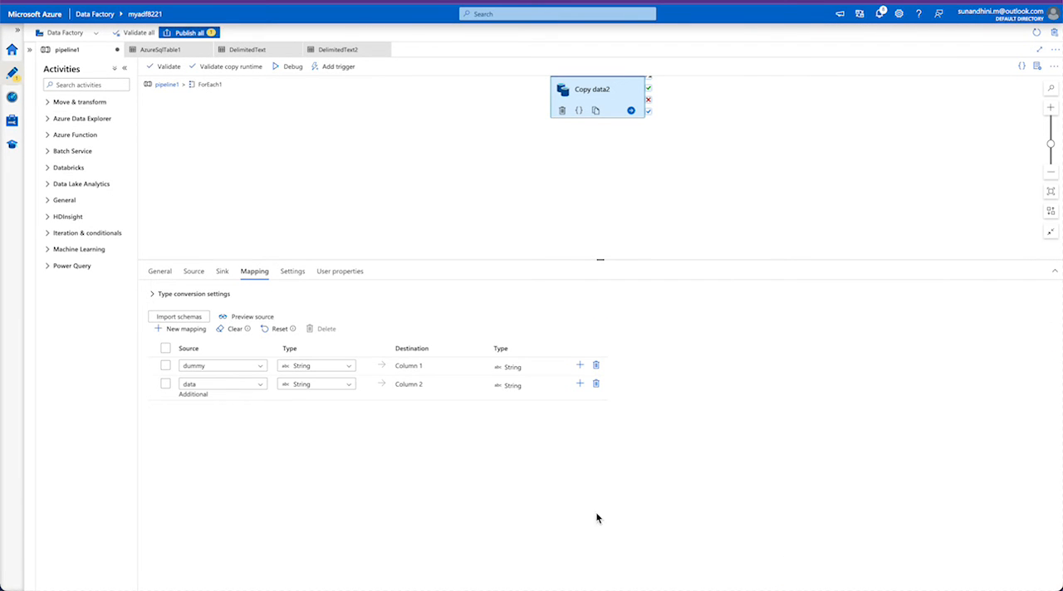
# - Delete the dummy source column's mapping in Copy data2, and start a debug run of pipeline1
pyautogui.click(596, 366)
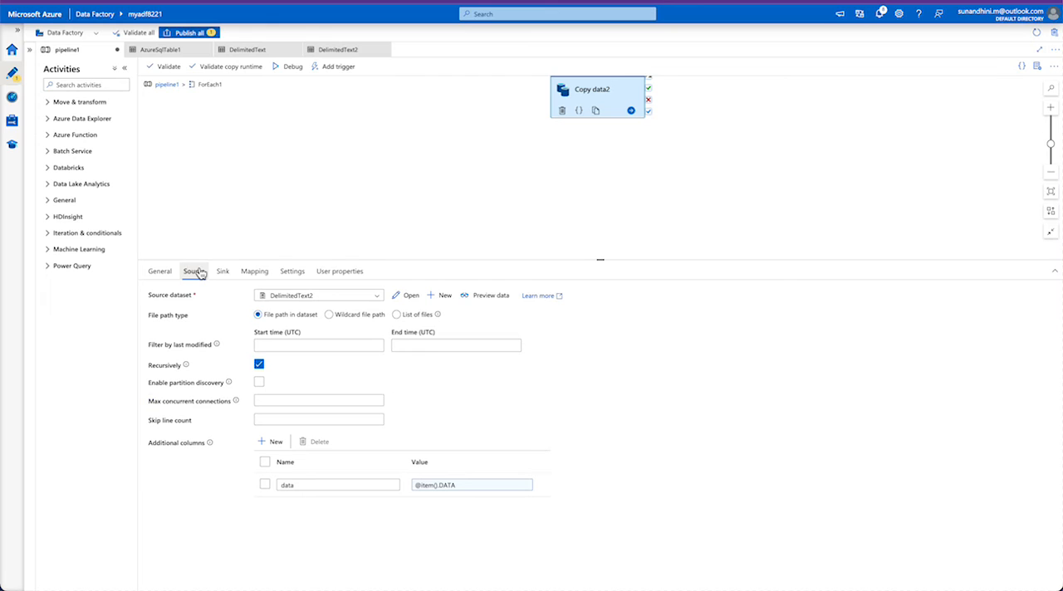
pyautogui.click(279, 486)
pyautogui.click(261, 277)
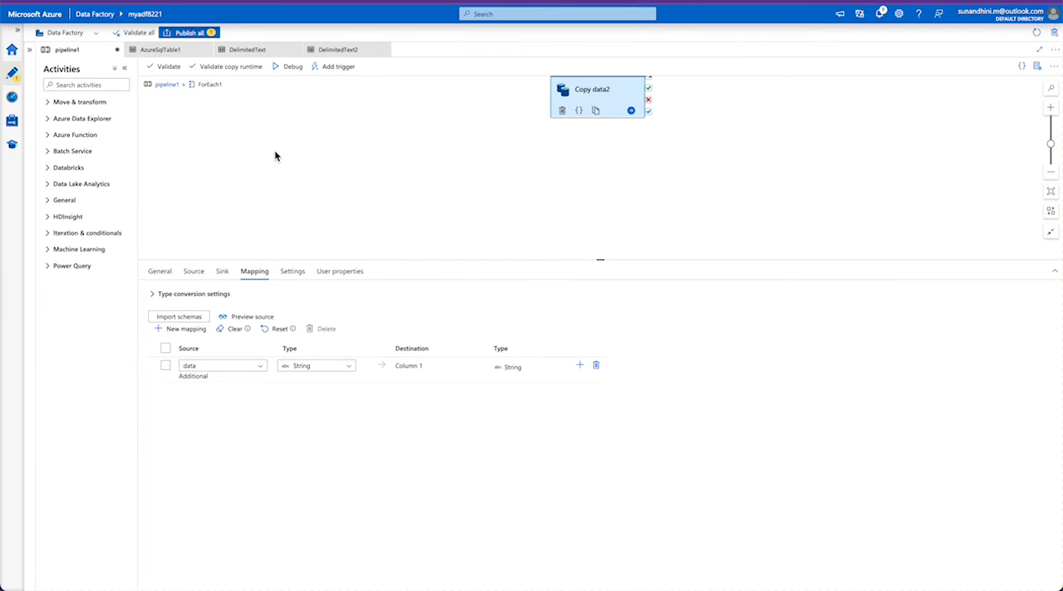
pyautogui.click(166, 84)
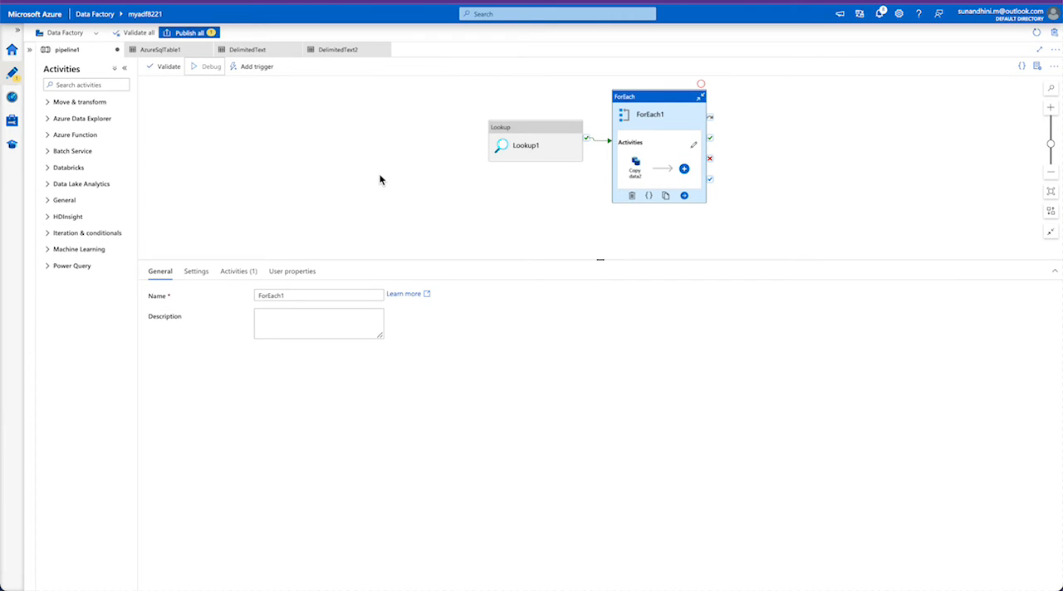
# - Show Lookup1's settings and switch the First row only option on and off again
pyautogui.click(506, 141)
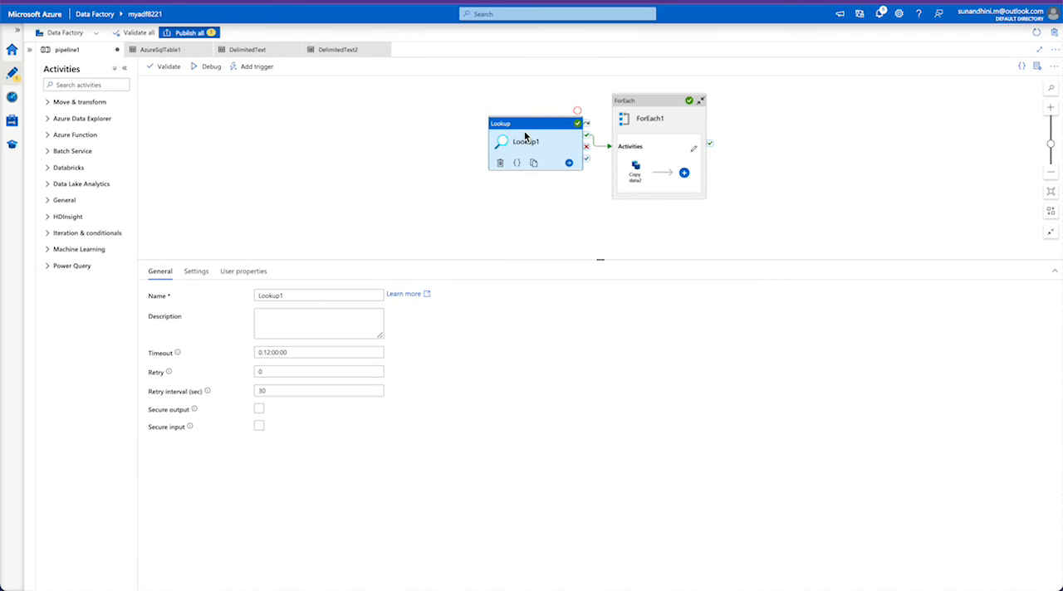
pyautogui.click(194, 277)
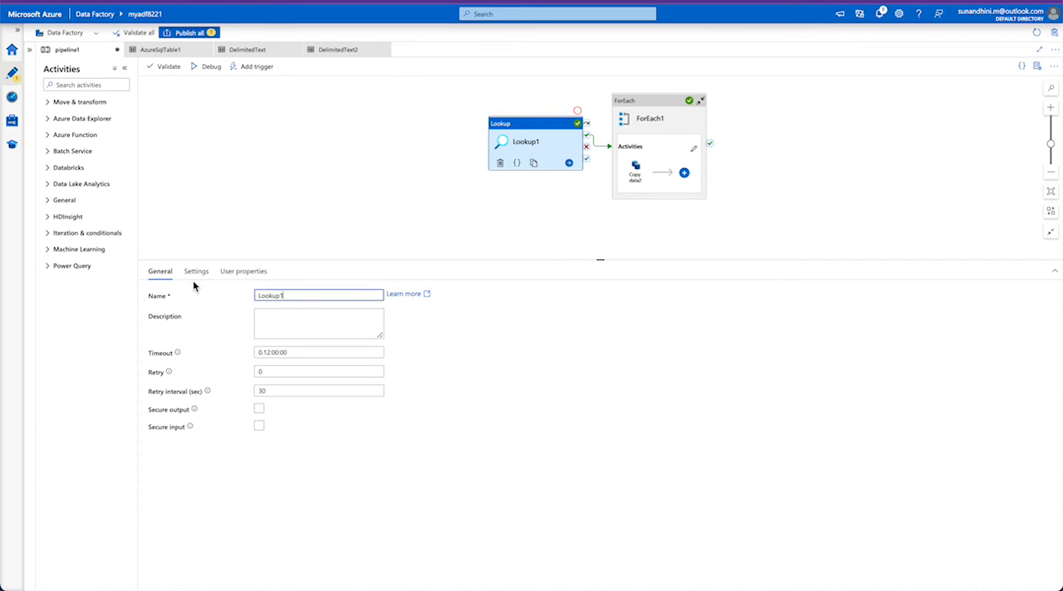
pyautogui.click(259, 313)
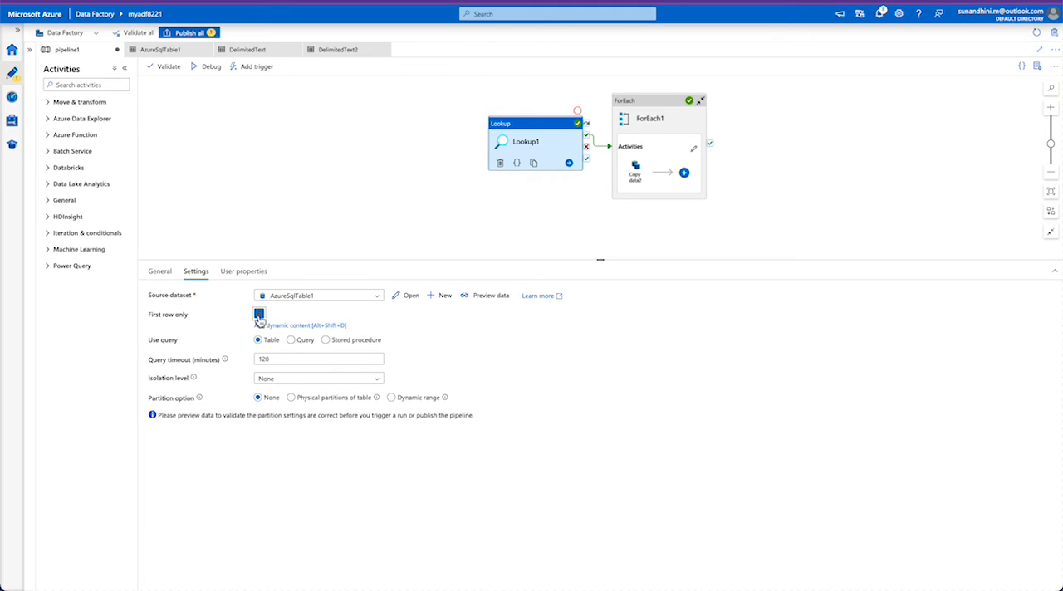
pyautogui.click(258, 315)
# - Examine ForEach1's Sequential, Batch count and Items settings
pyautogui.click(681, 115)
pyautogui.click(196, 270)
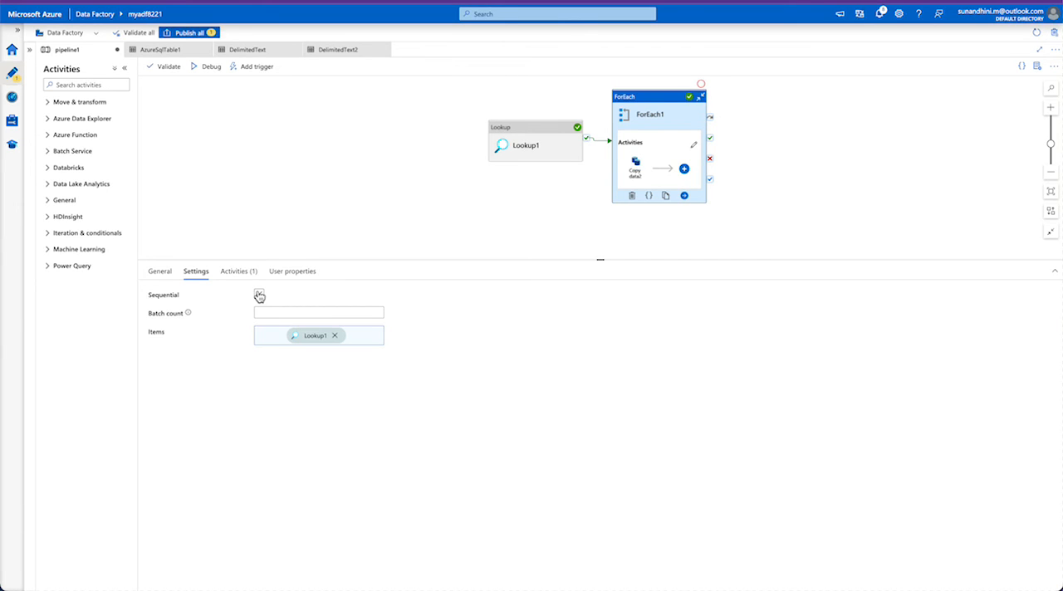
pyautogui.doubleClick(174, 315)
pyautogui.tripleClick(174, 314)
pyautogui.click(287, 309)
pyautogui.click(192, 317)
pyautogui.moveTo(187, 316)
# - Review the source and sink settings of Copy data2 inside ForEach1, and return to pipeline1's run output
pyautogui.doubleClick(648, 121)
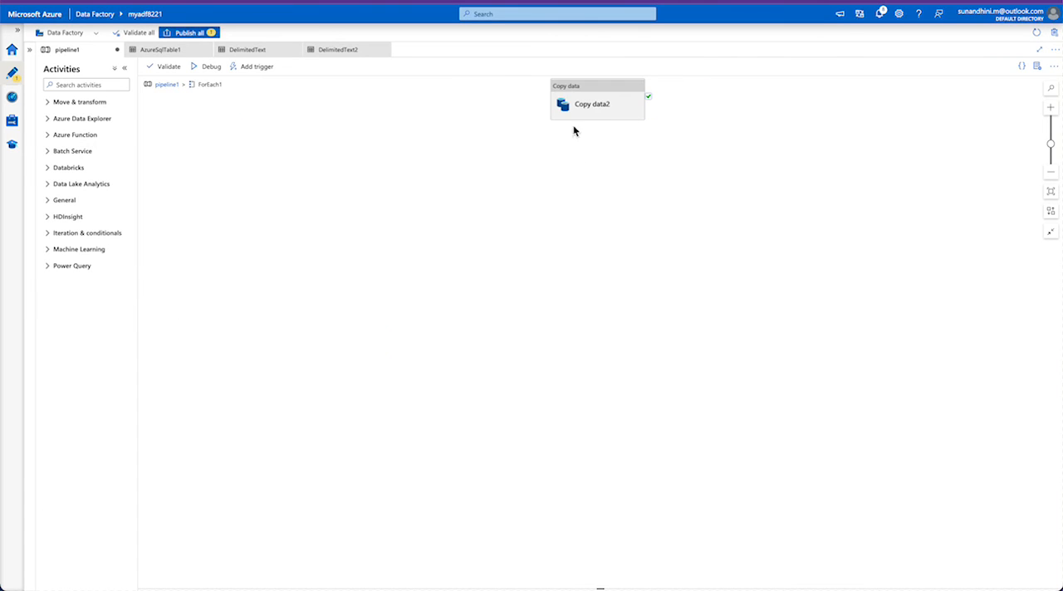
pyautogui.click(573, 98)
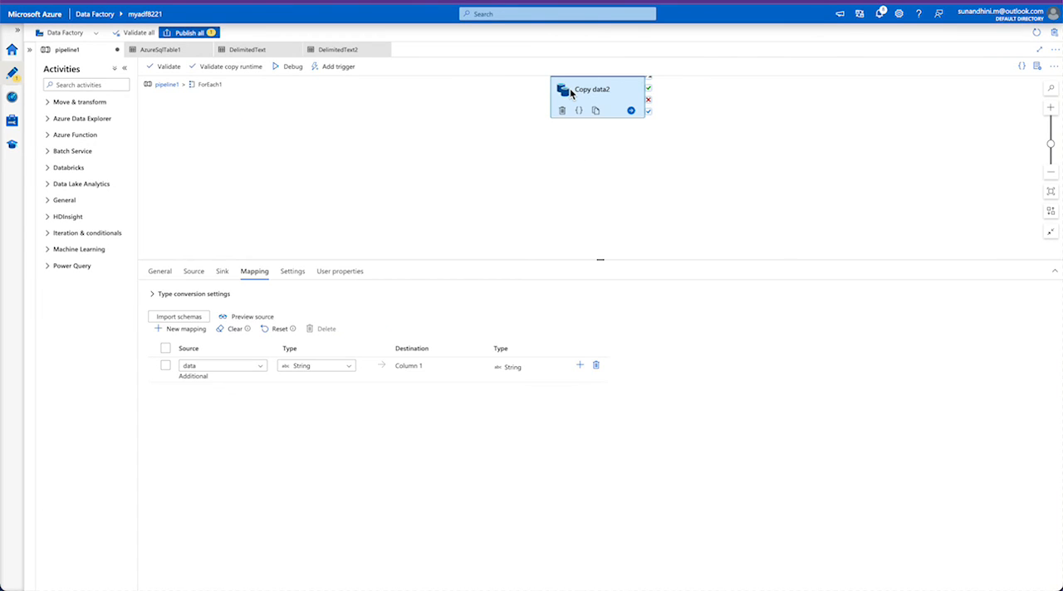
pyautogui.click(195, 274)
pyautogui.click(220, 272)
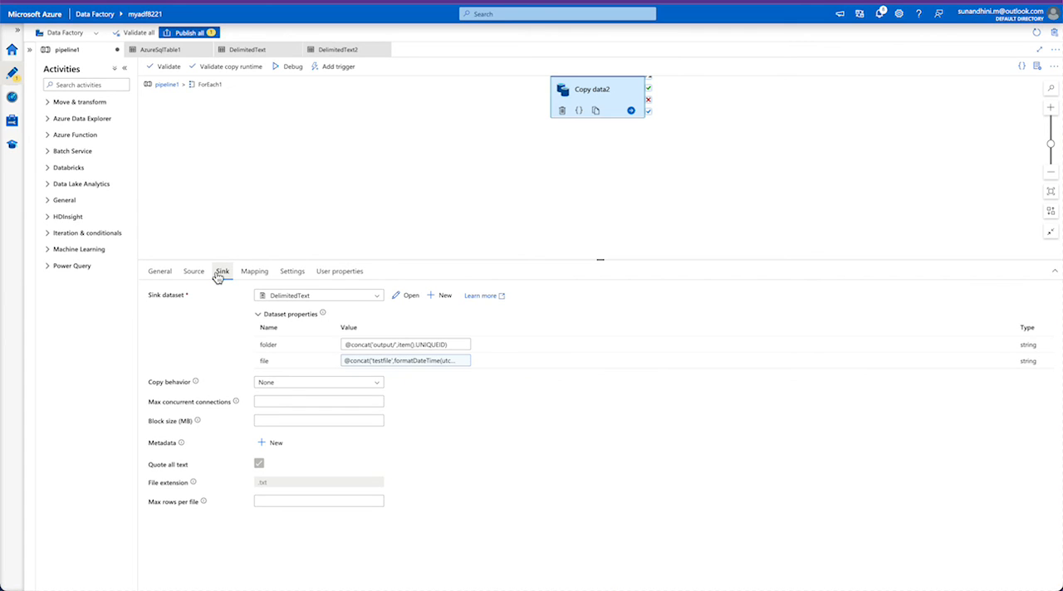
pyautogui.click(169, 86)
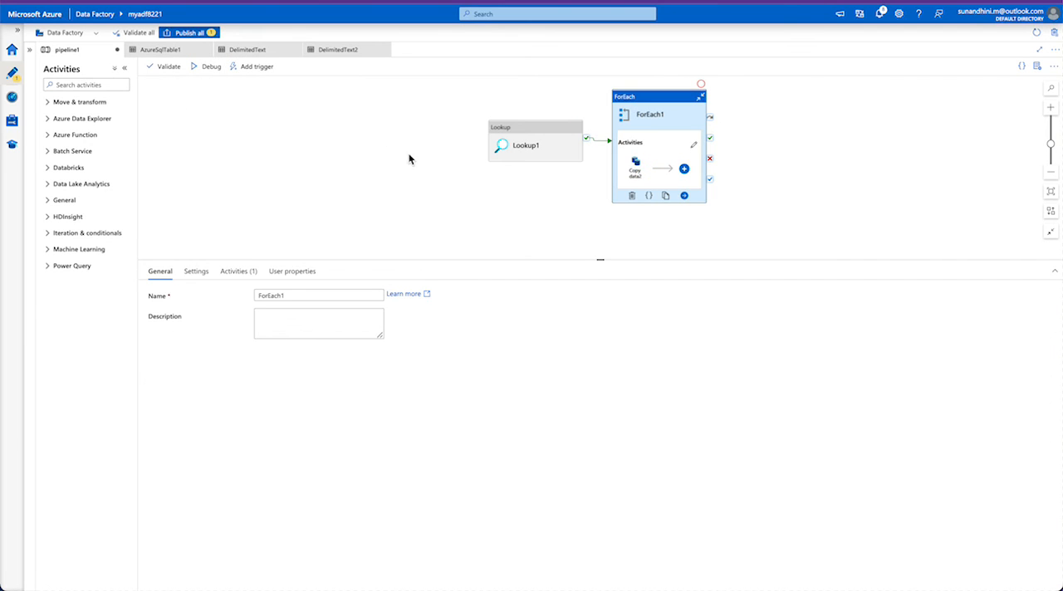
pyautogui.click(373, 148)
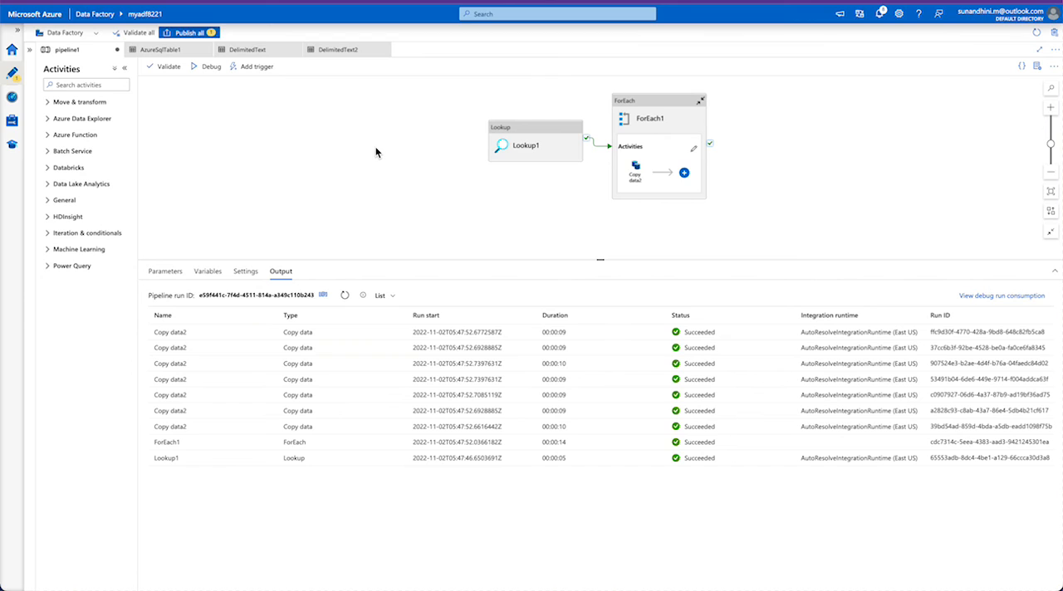
# - Examine Copy data2's mapping and the sink's file name expression, leave the expression unsaved, and return to pipeline1's run output
pyautogui.click(677, 122)
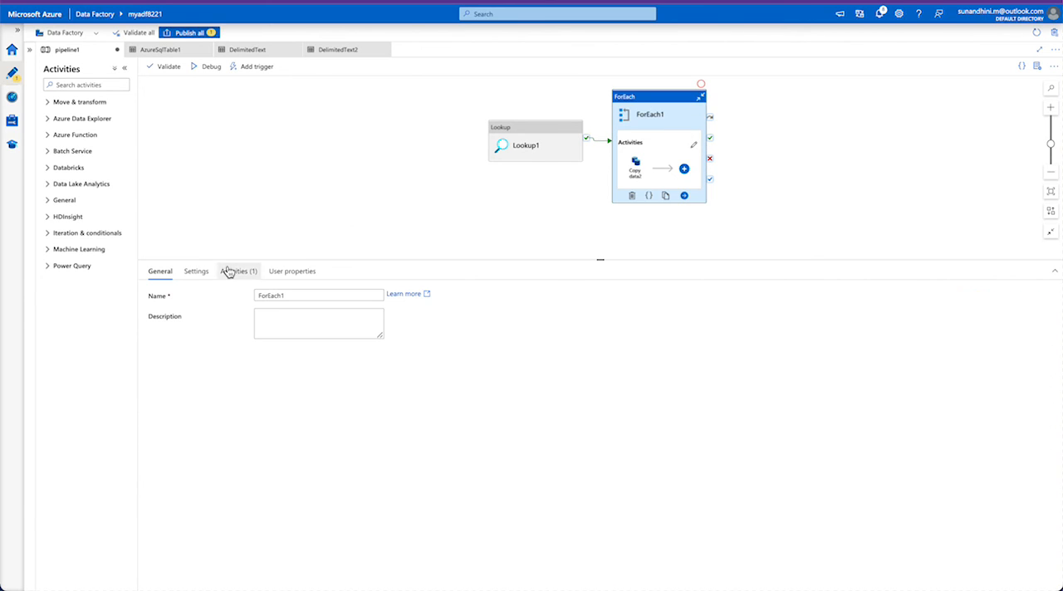
pyautogui.doubleClick(675, 112)
pyautogui.click(591, 95)
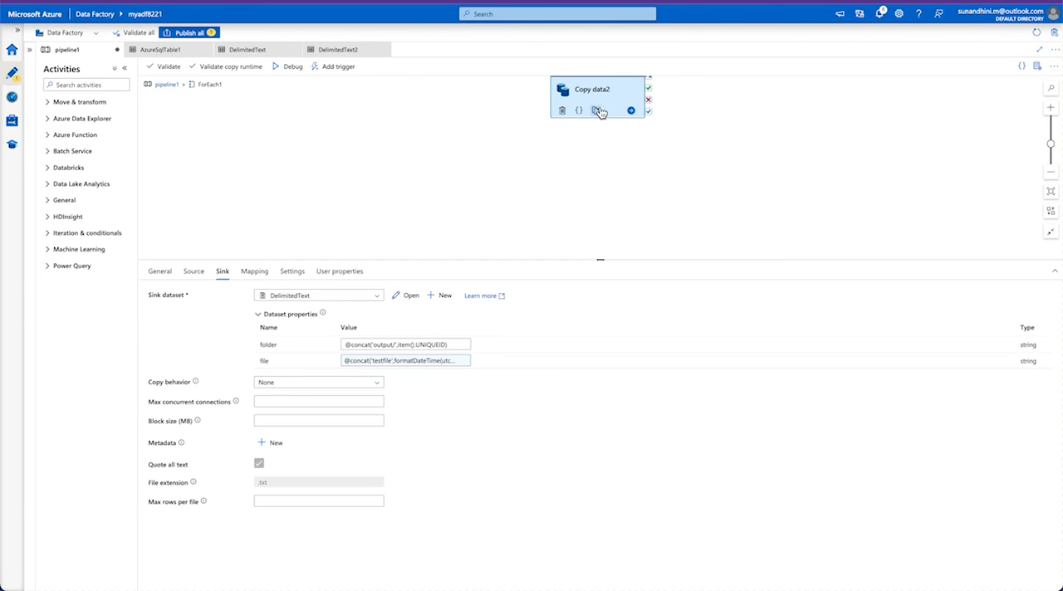
pyautogui.click(254, 271)
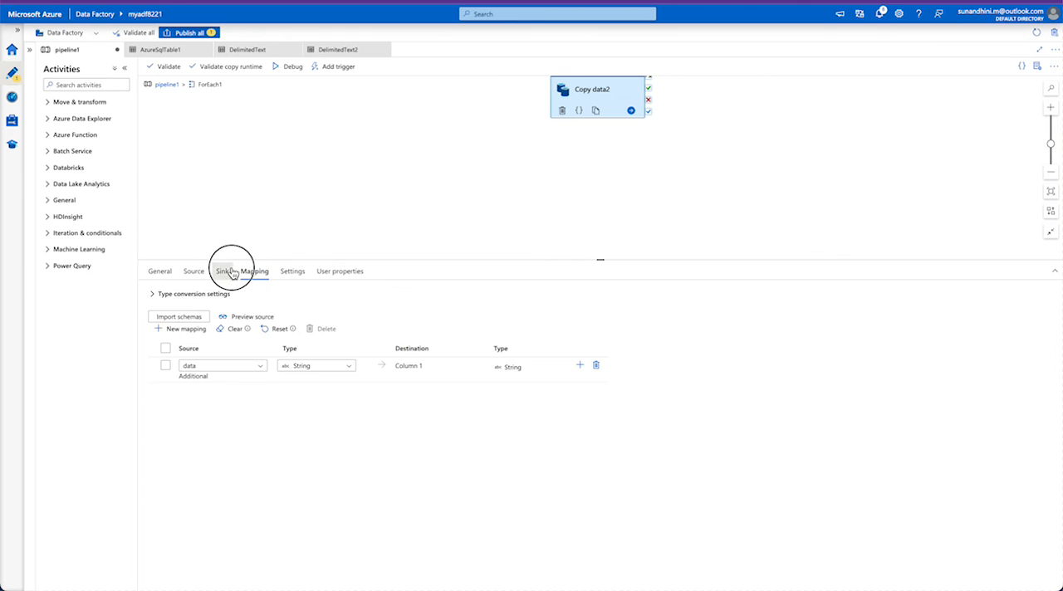
pyautogui.click(226, 271)
pyautogui.click(383, 360)
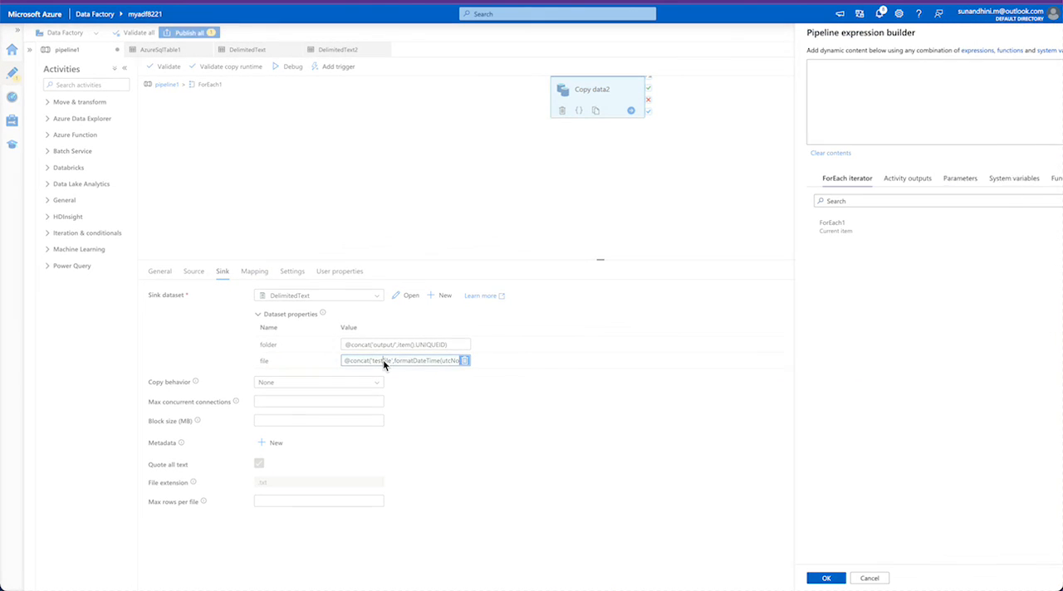
pyautogui.tripleClick(972, 80)
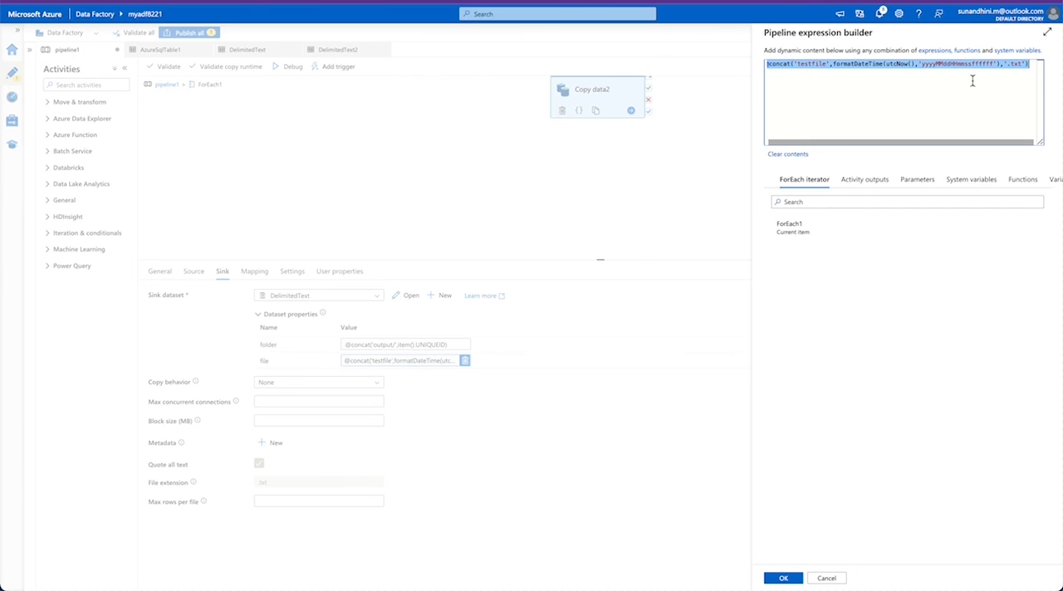
pyautogui.click(840, 577)
pyautogui.click(168, 85)
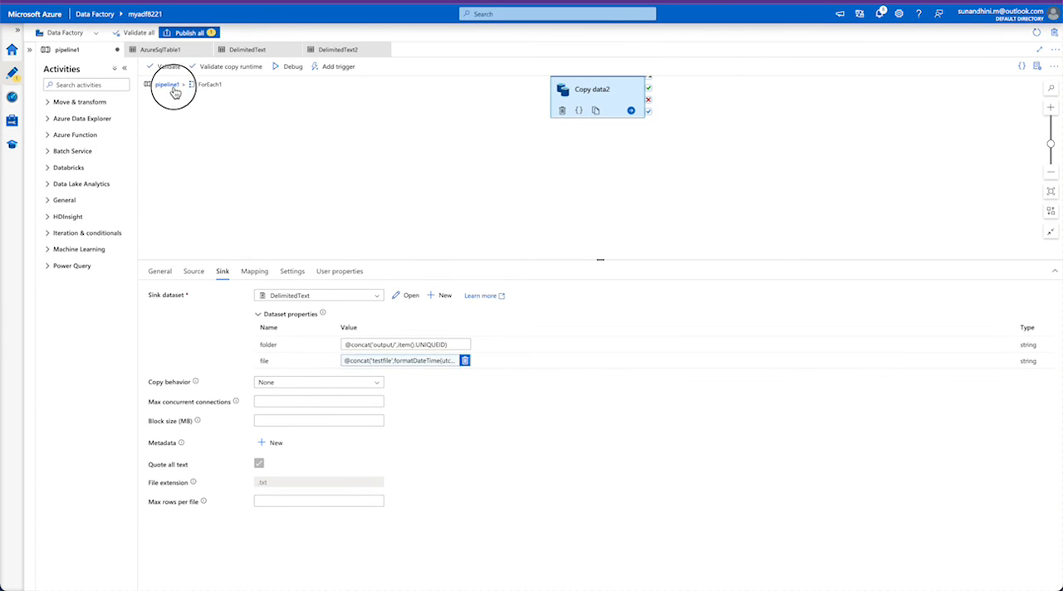
pyautogui.click(348, 143)
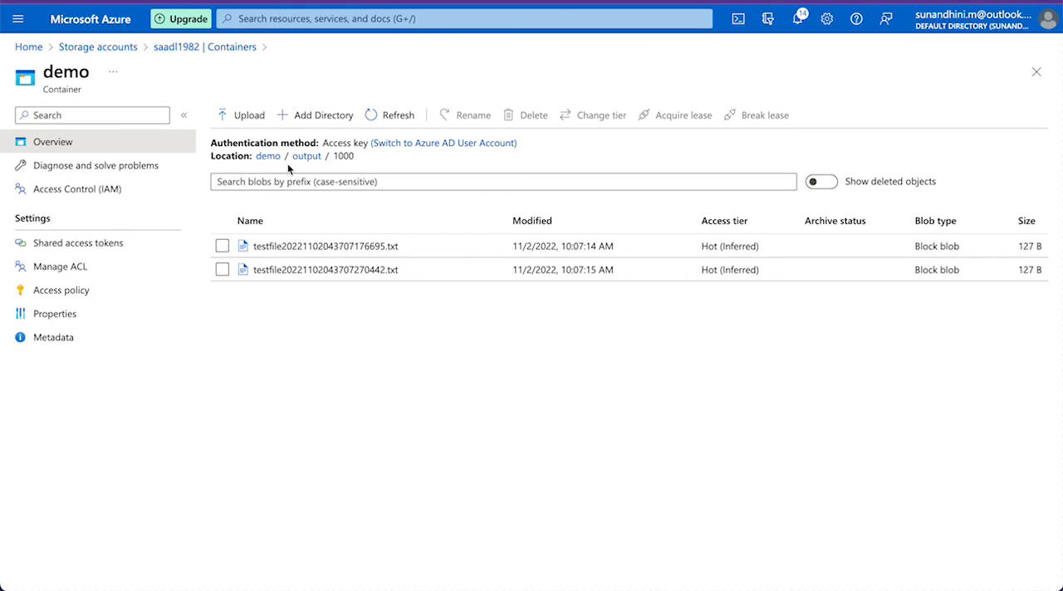
# - Switch to the demo storage container in the Azure portal and view the contents of output/1000/testfile20221102054752708511.txt
pyautogui.click(298, 159)
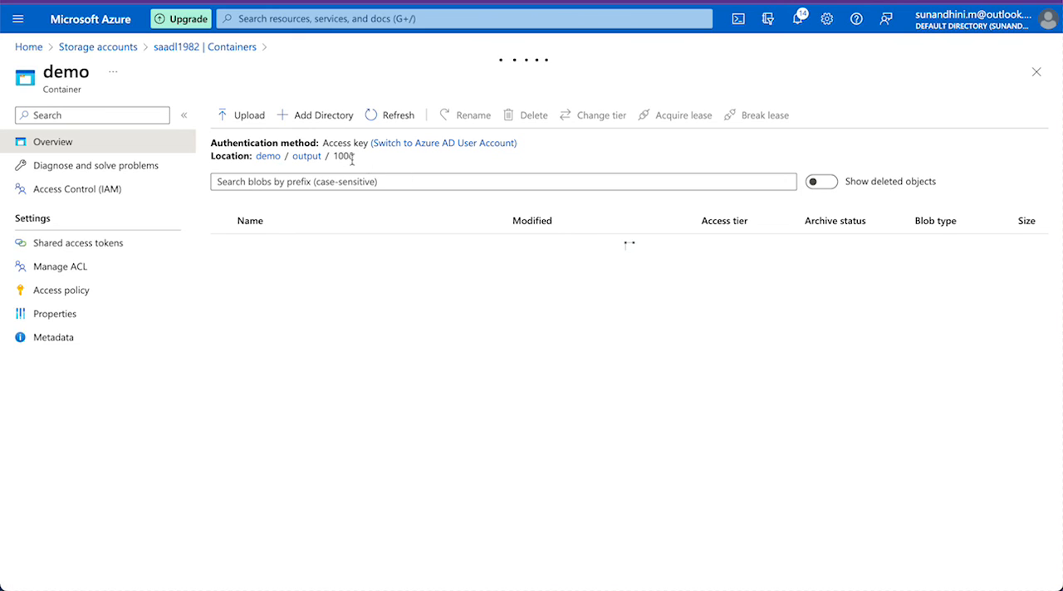
pyautogui.click(264, 246)
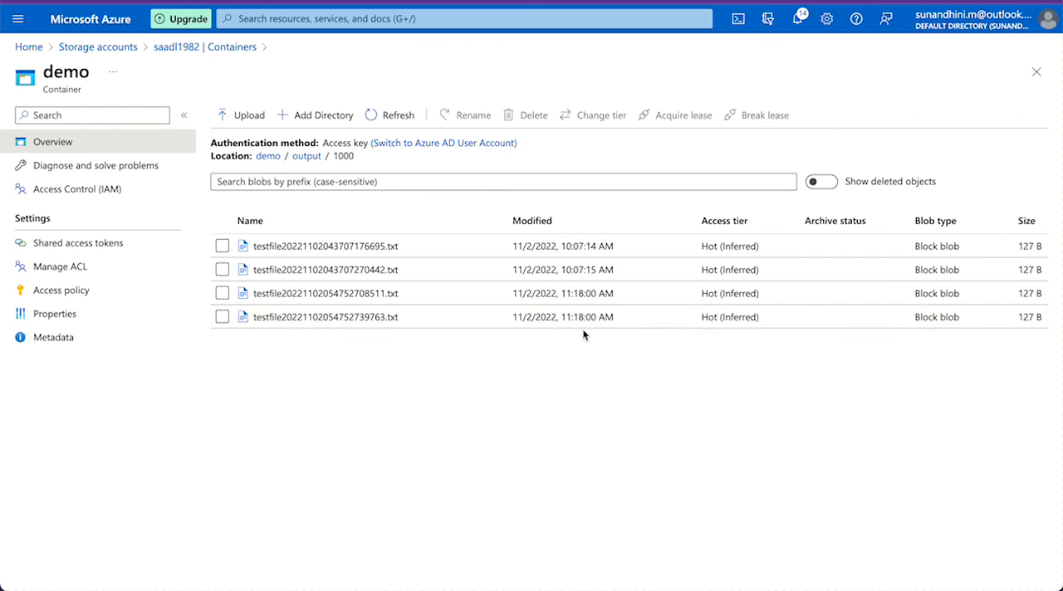
pyautogui.click(331, 293)
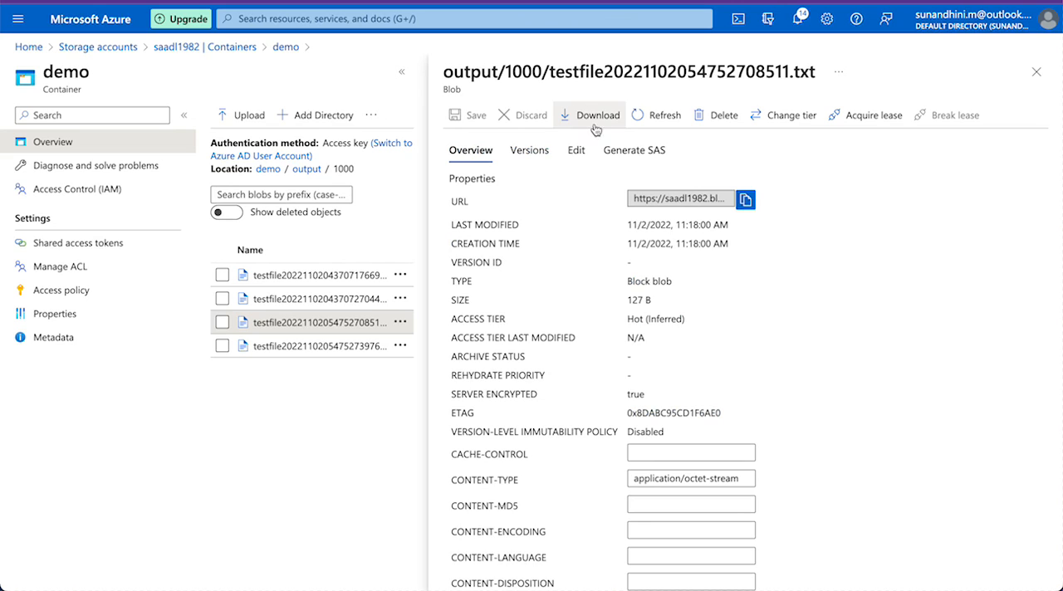
pyautogui.click(576, 151)
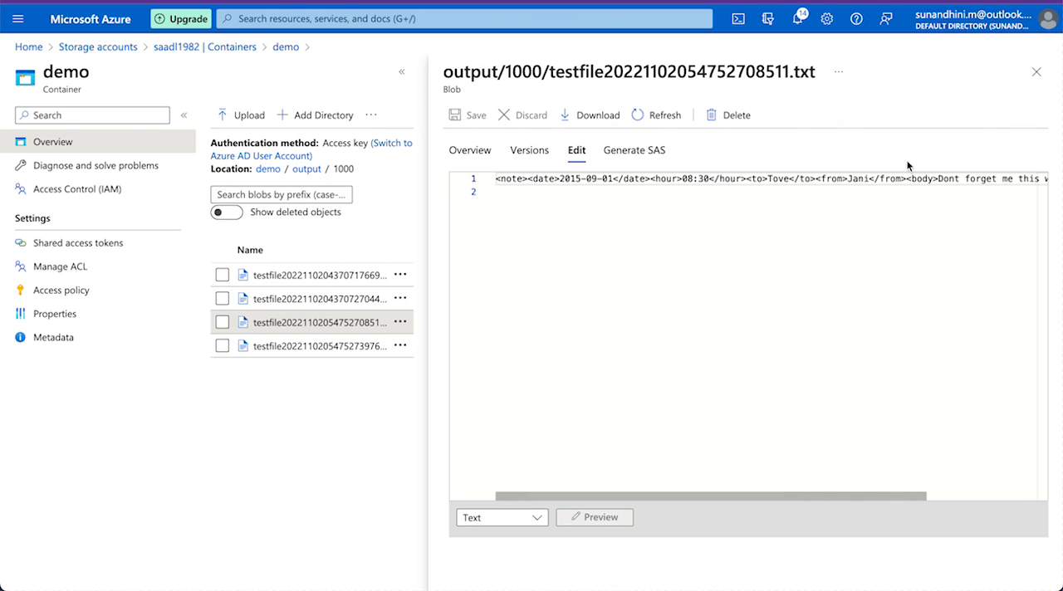
pyautogui.click(1036, 73)
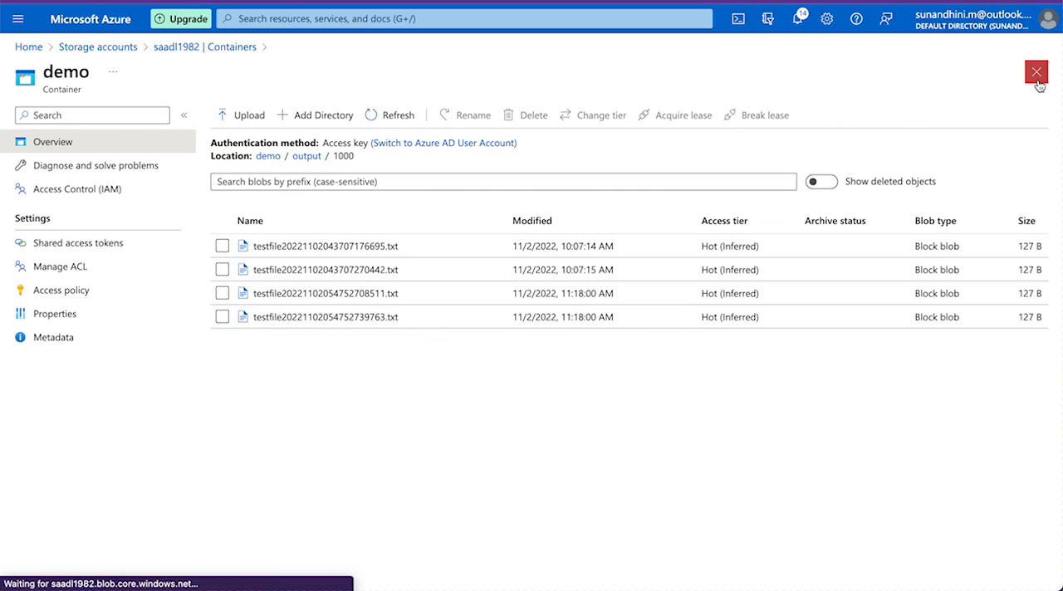
# - Inspect the generated files in the output folders 1001 and 1003 of the demo container
pyautogui.click(305, 157)
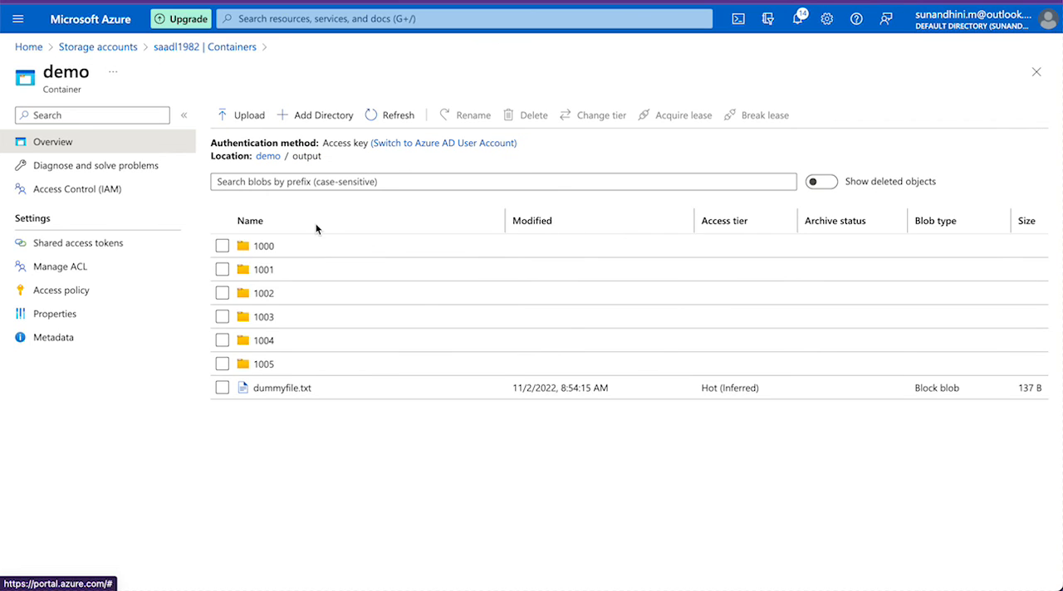
pyautogui.click(264, 292)
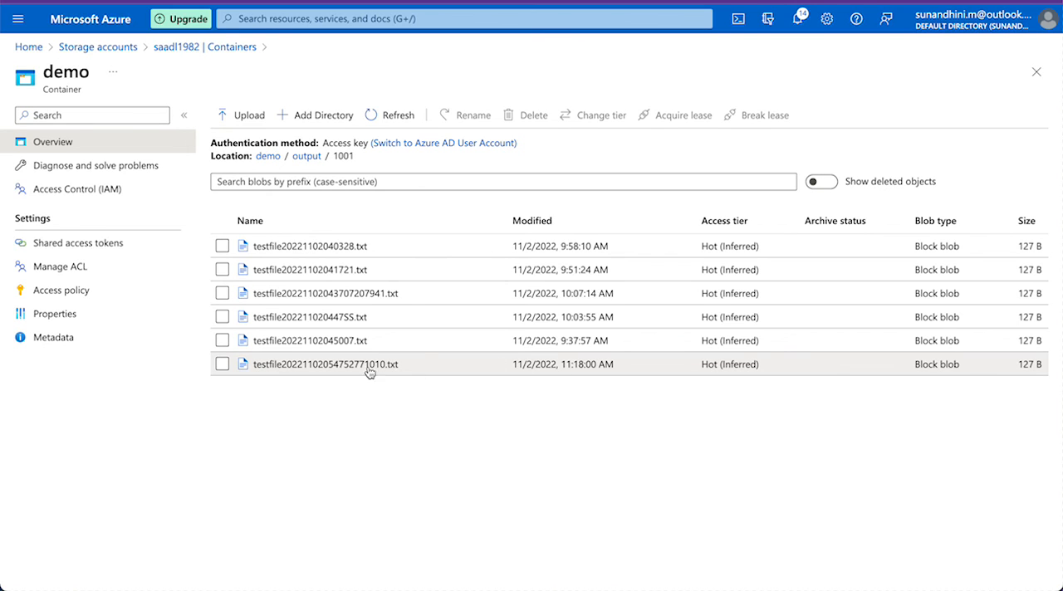
pyautogui.click(306, 157)
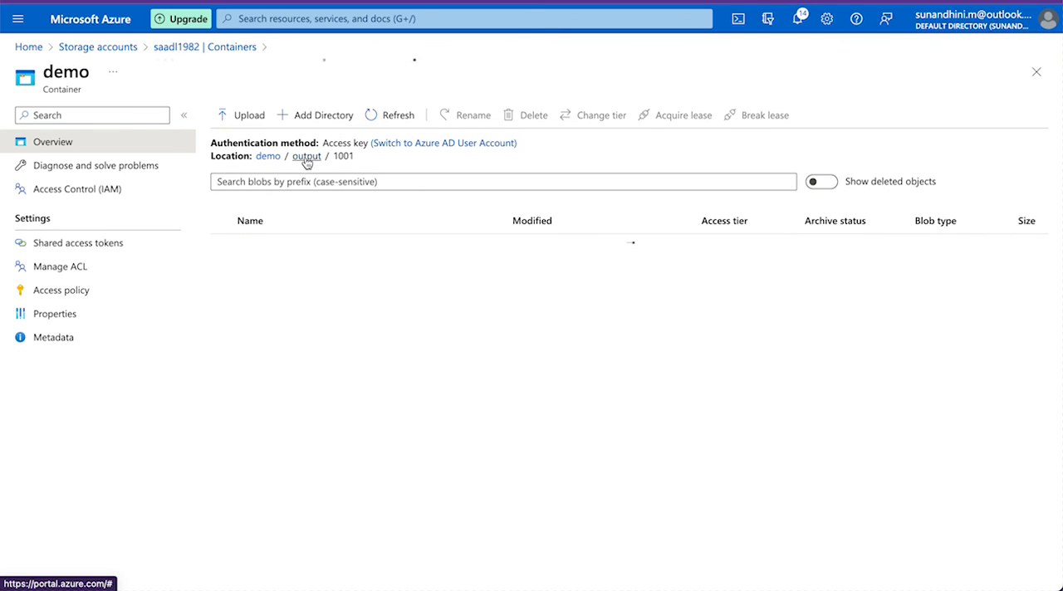
pyautogui.click(280, 322)
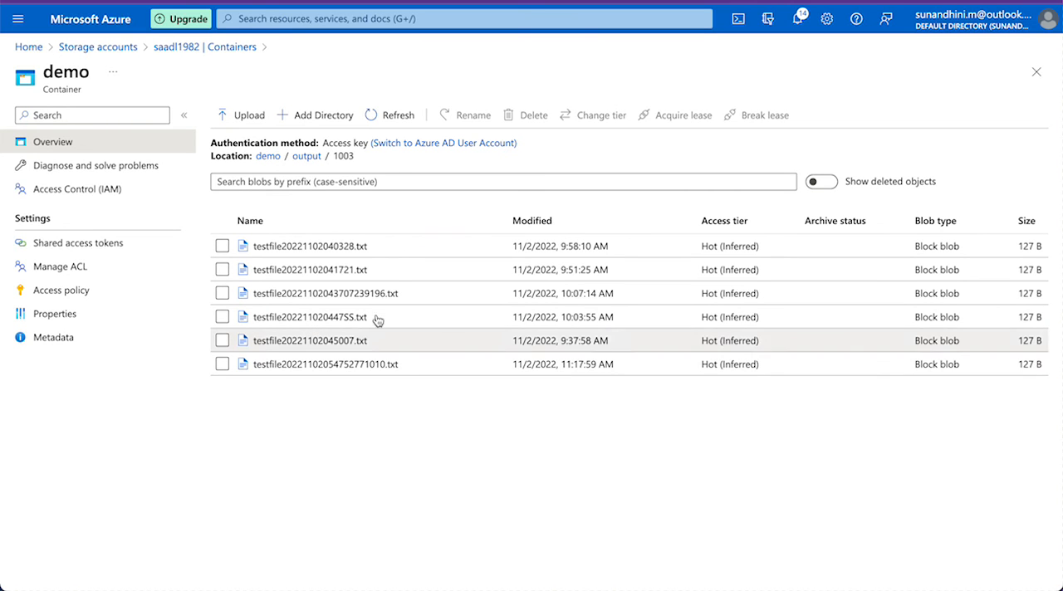
pyautogui.click(268, 156)
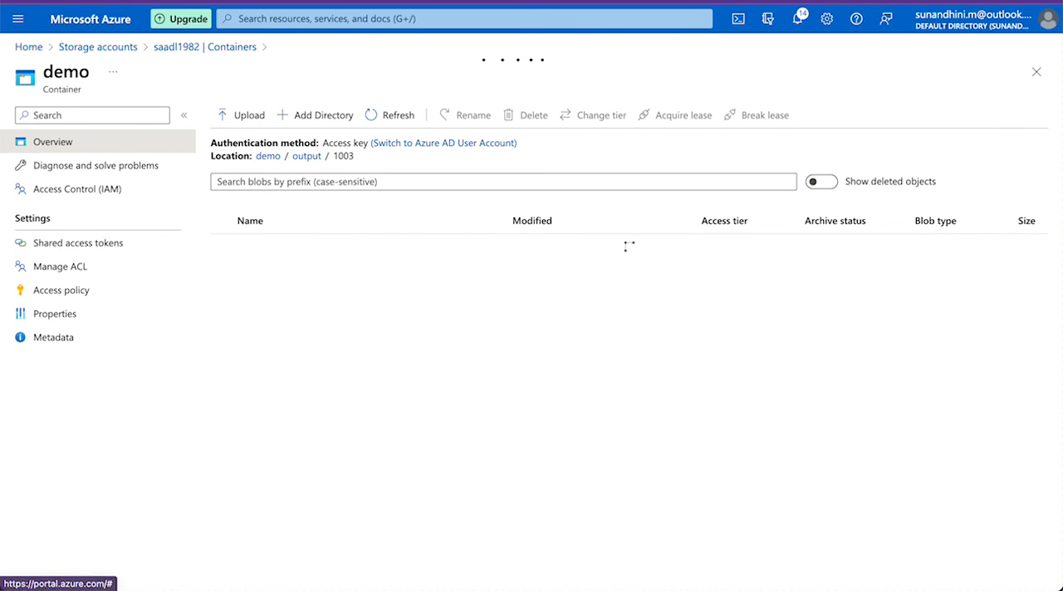